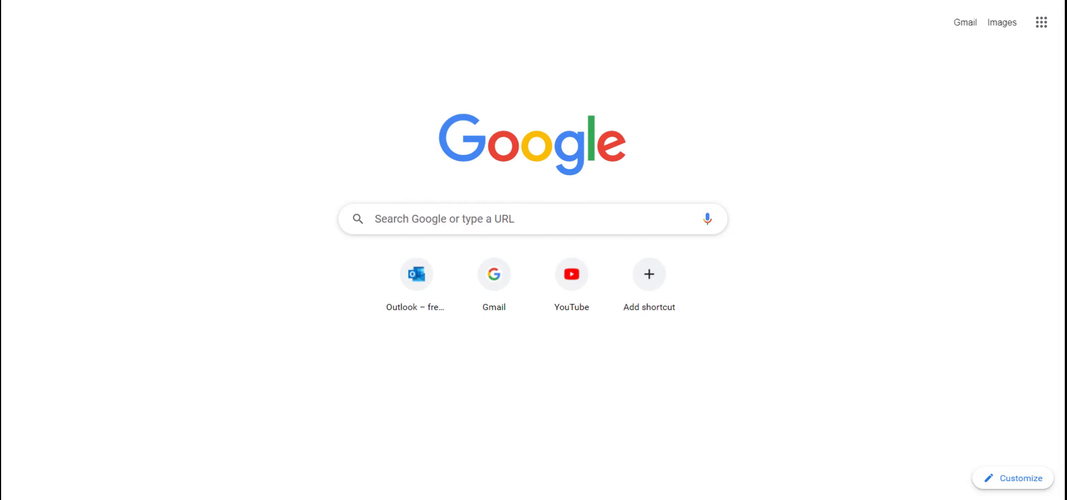
- Search Google for "kahoot", open the Kahoot! website from the results, and go to its login page
left_click(460, 219)
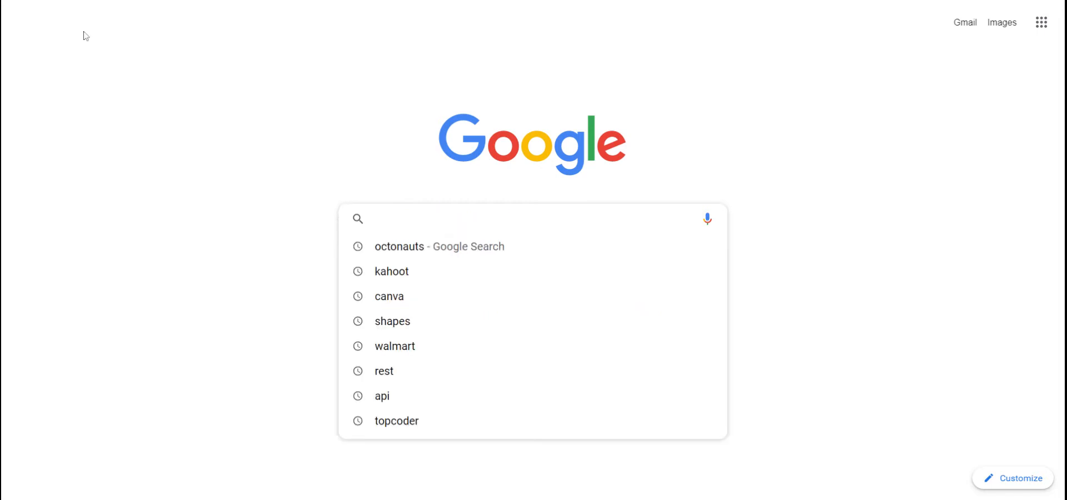
type("kahoot")
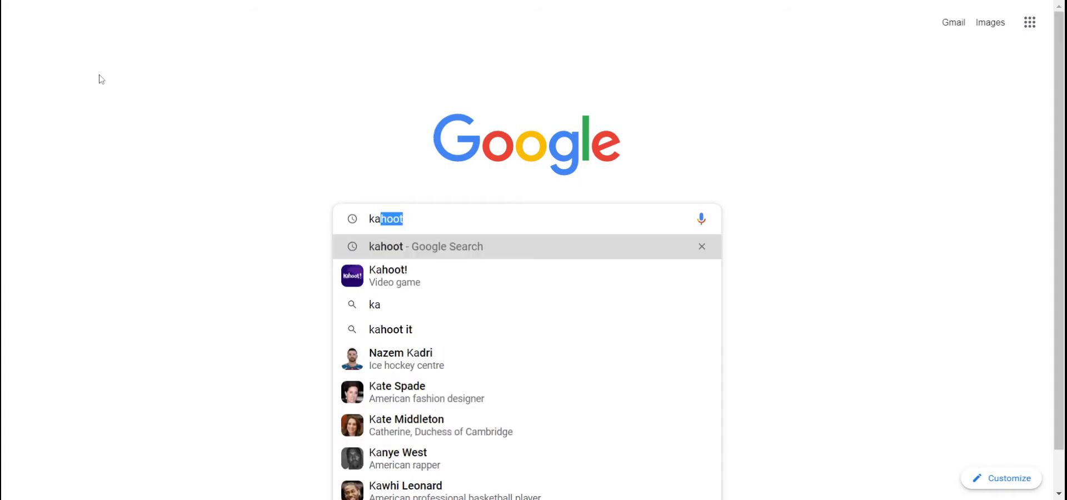
key("Return")
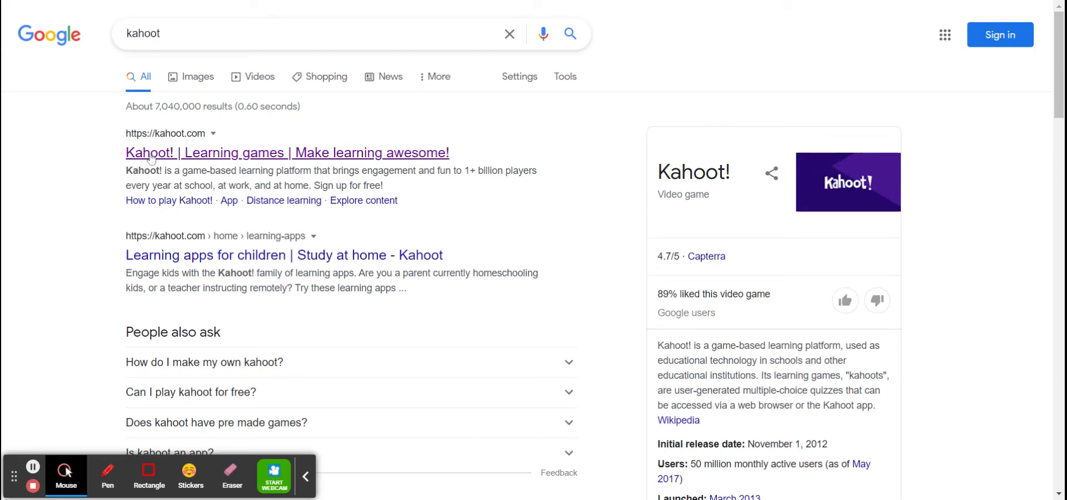
left_click(155, 158)
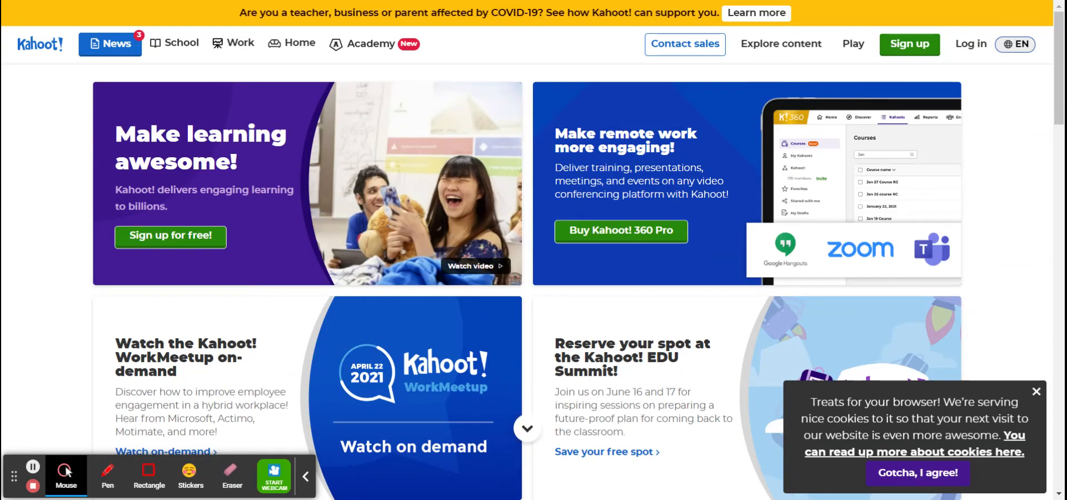
left_click(967, 45)
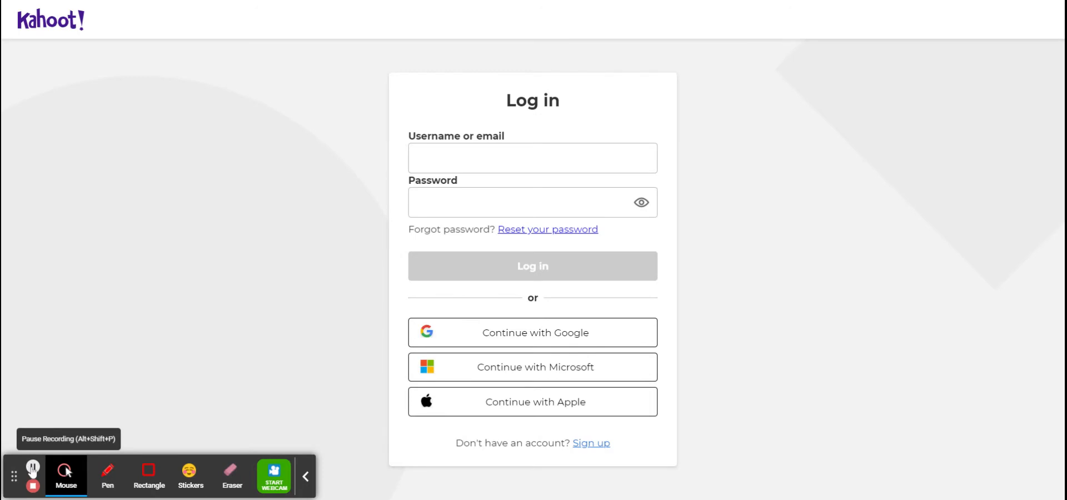
left_click(32, 467)
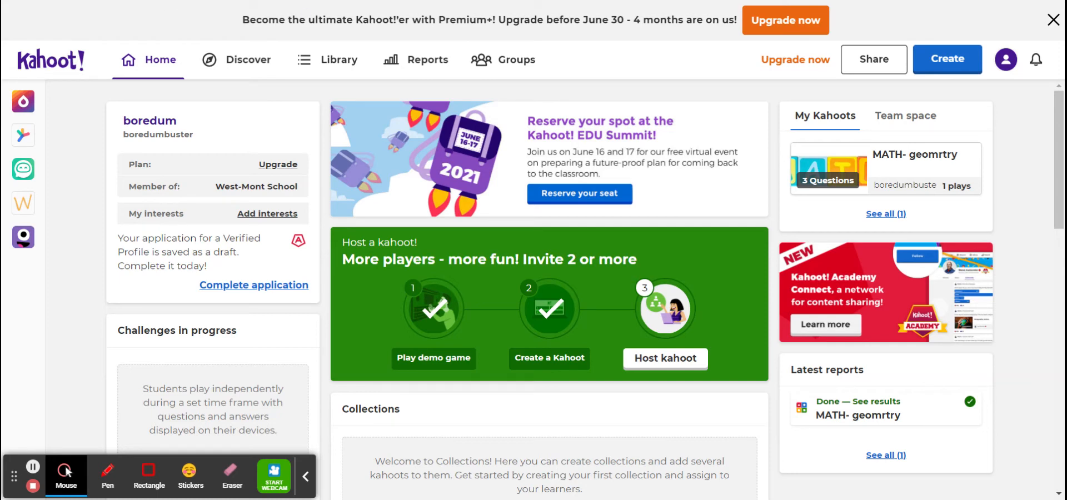
left_click(936, 66)
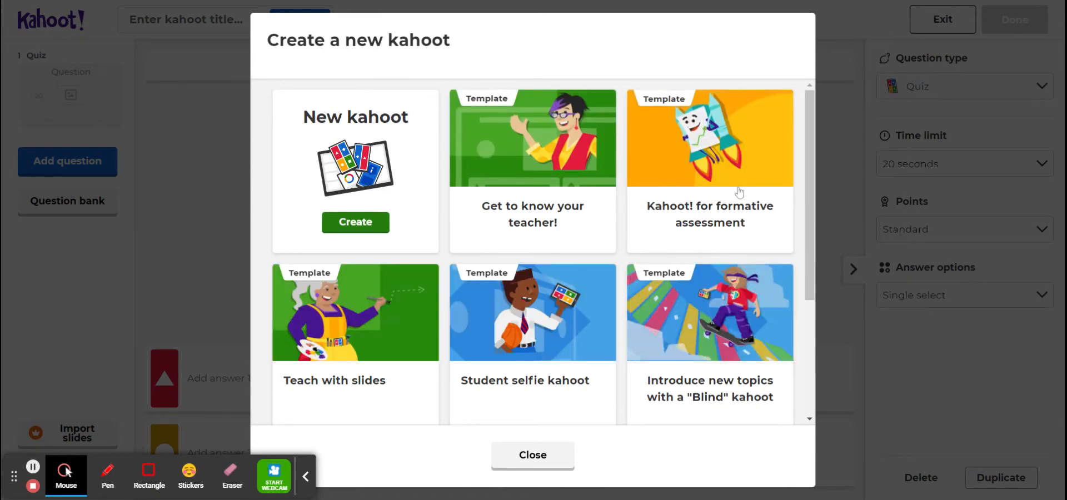
left_click(388, 161)
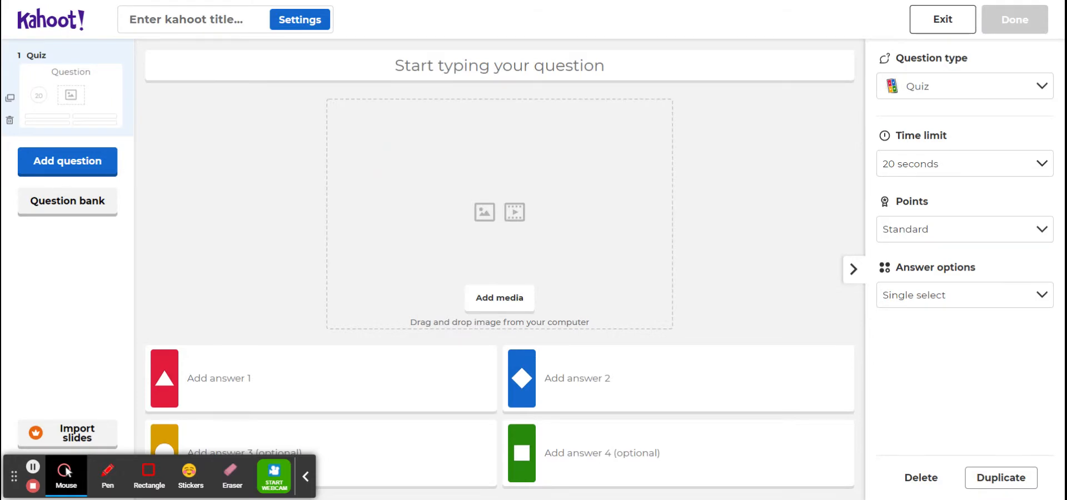
left_click(369, 65)
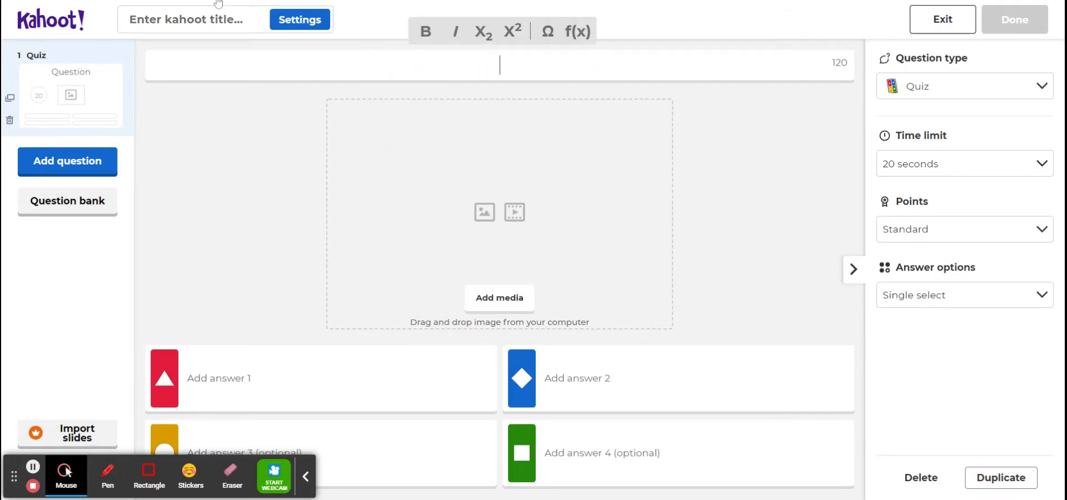
left_click(56, 20)
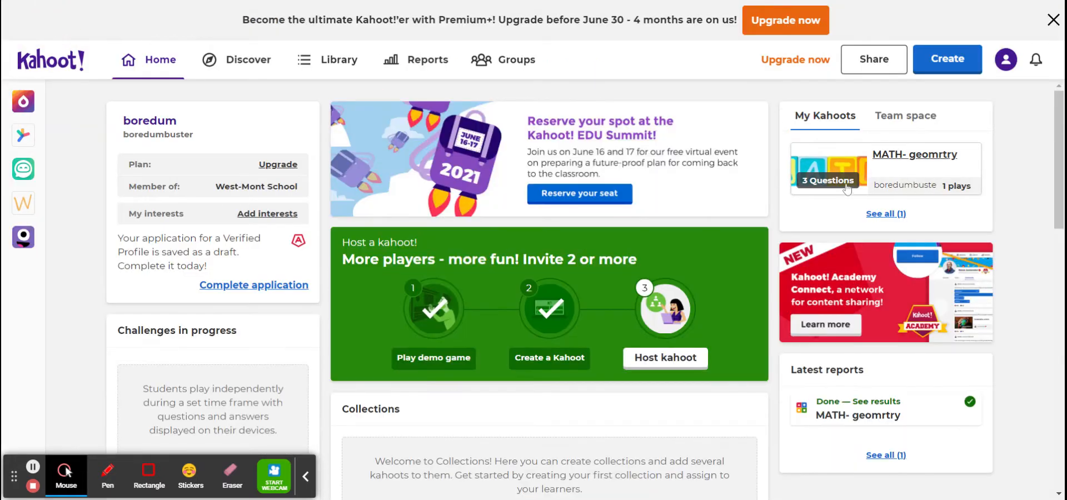
left_click(886, 158)
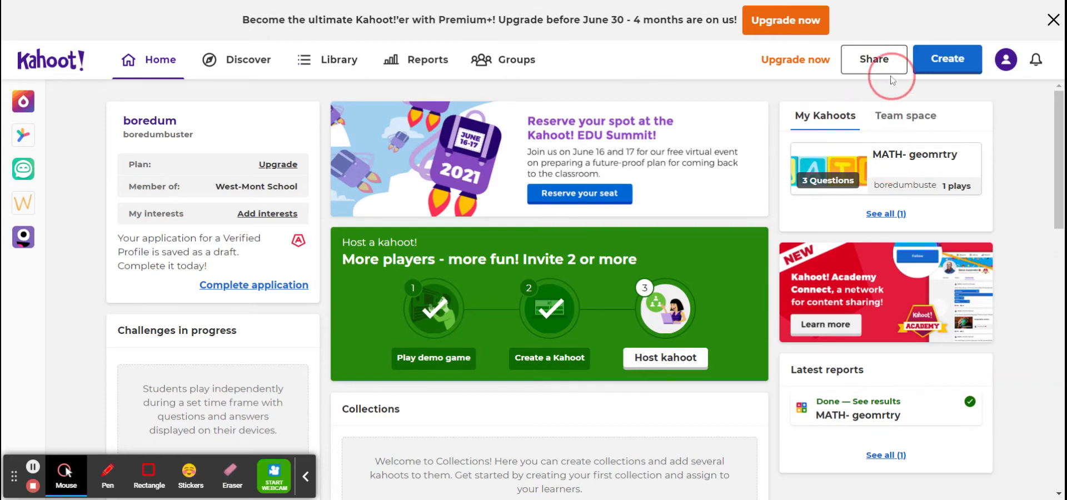
- Create a new blank kahoot without using a template
left_click(947, 58)
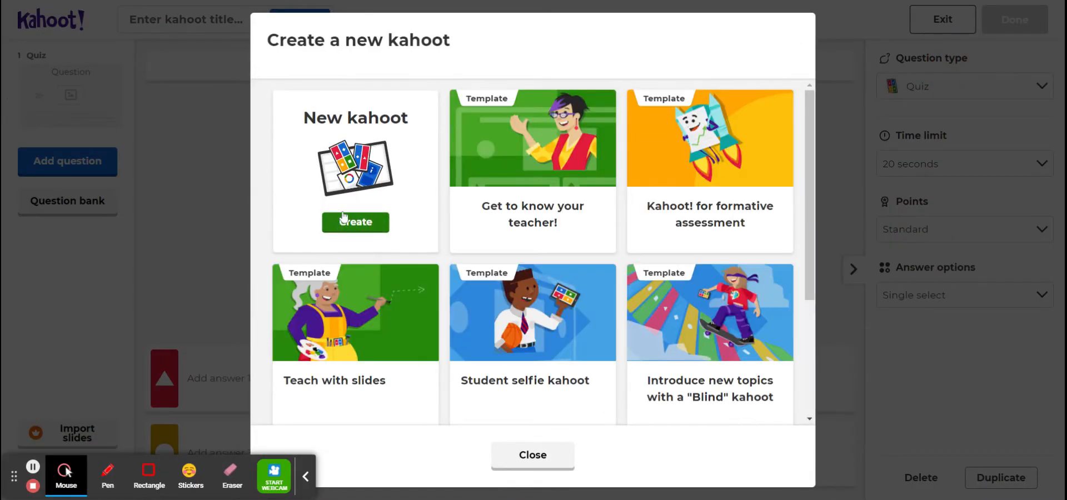
left_click(343, 220)
left_click(369, 66)
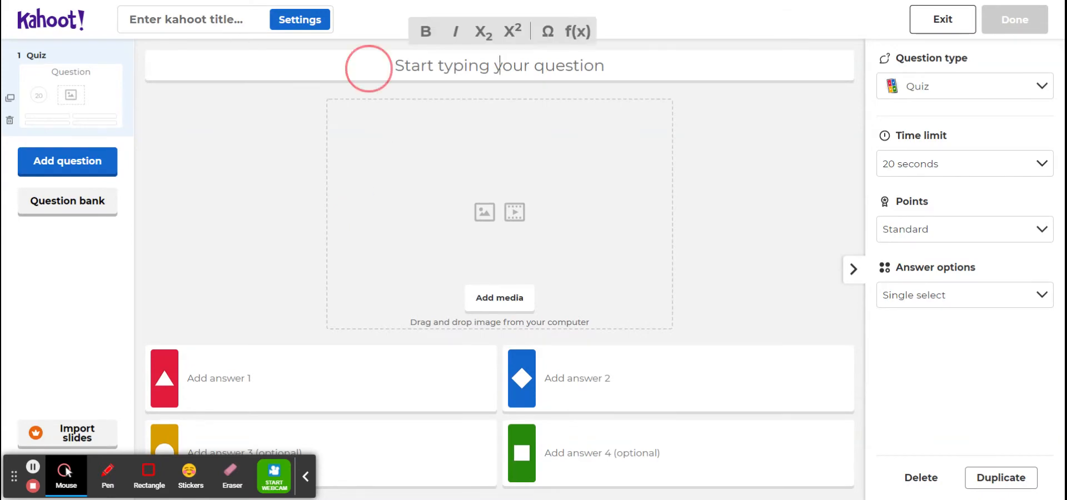
left_click(313, 2)
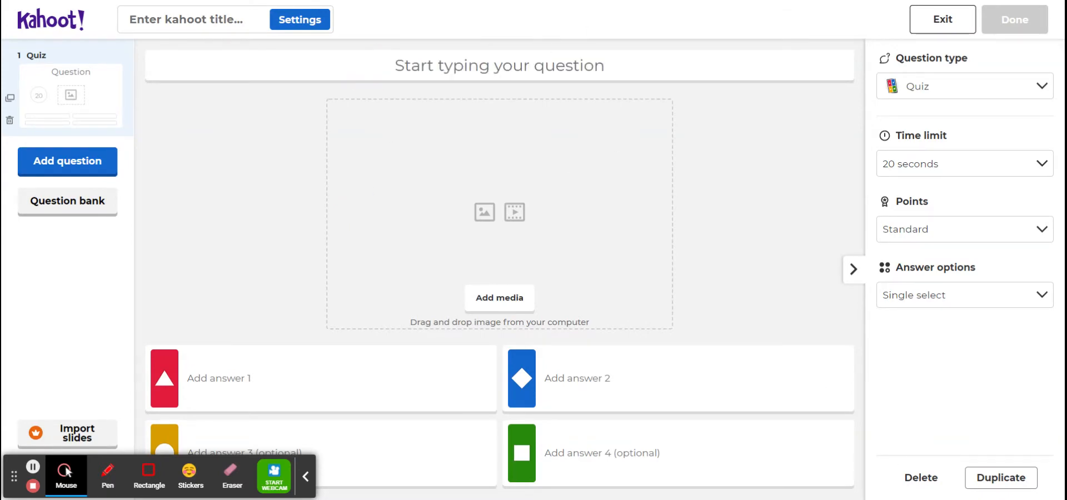
- Enter "how many sides does a triangle have?" as the text of the first quiz question
left_click(545, 66)
type("how m")
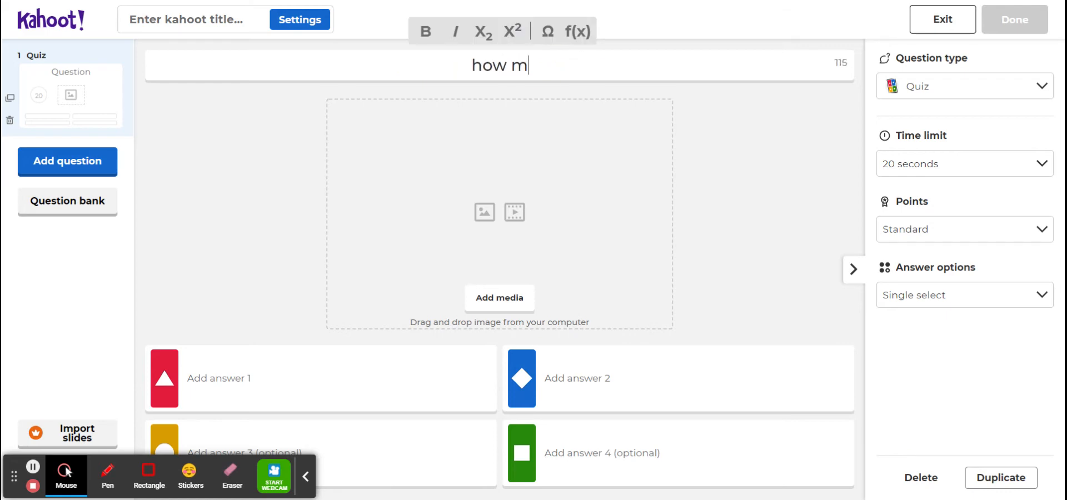
type("any sides ")
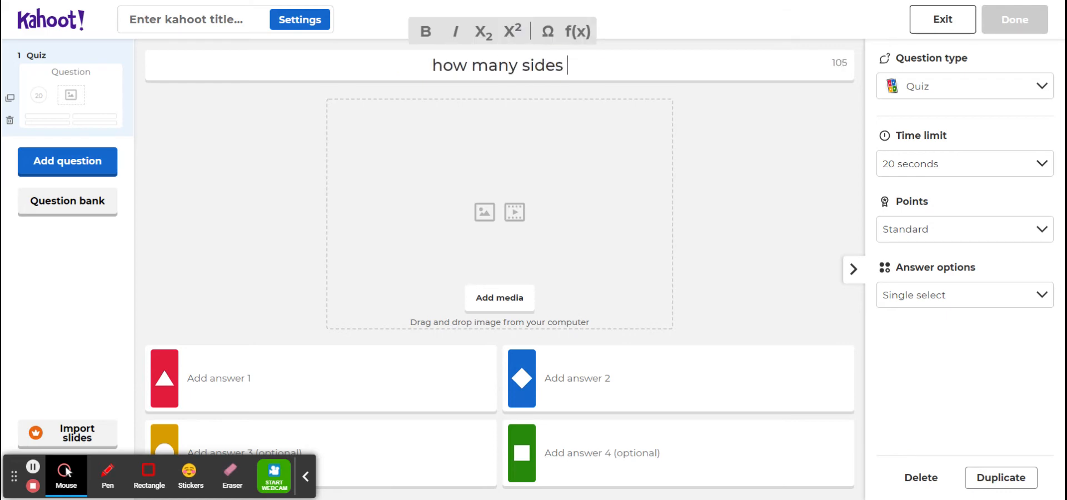
type("does a t")
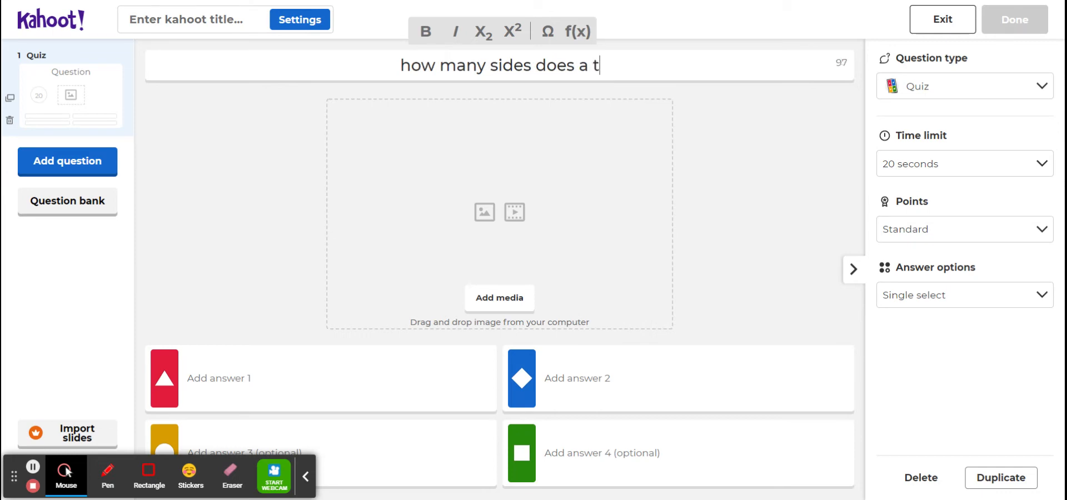
type("risn")
key("BackSpace")
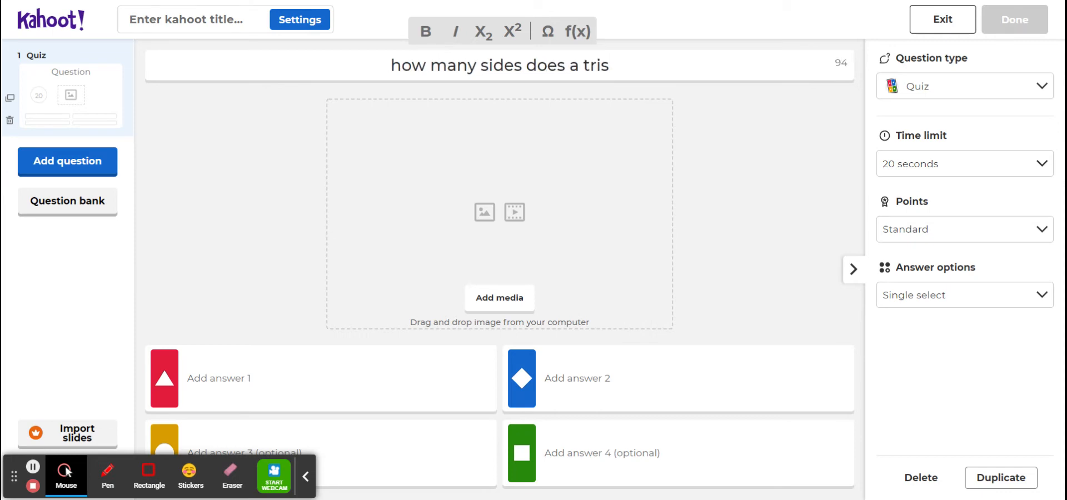
key("BackSpace")
type("an")
type("gl")
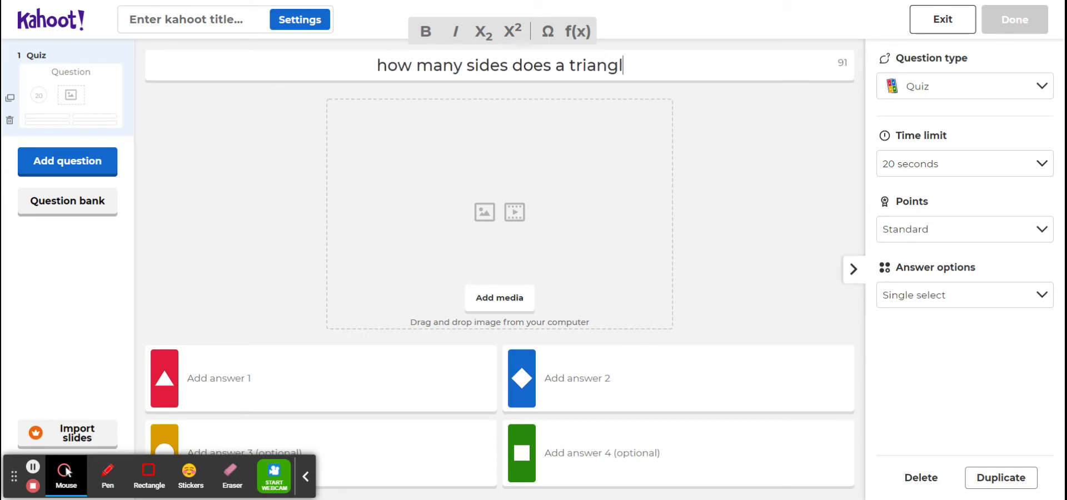
type("e have?")
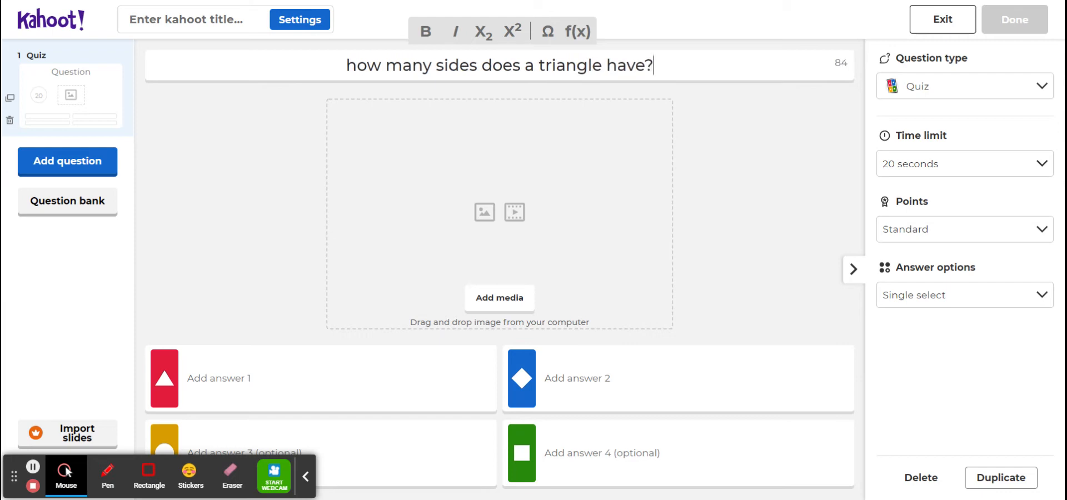
key("Tab")
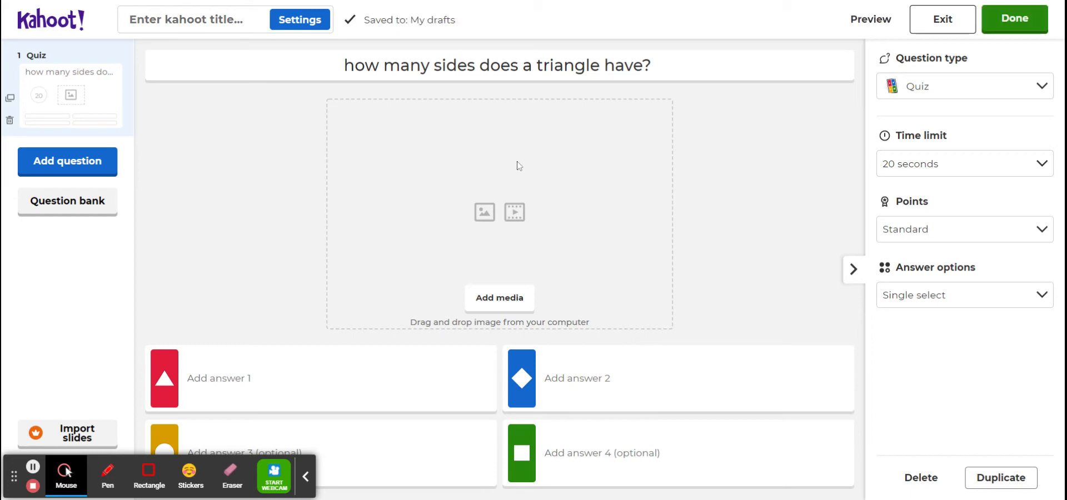
- Browse the image library's free categories and add the group photo from the People category to the question
left_click(516, 303)
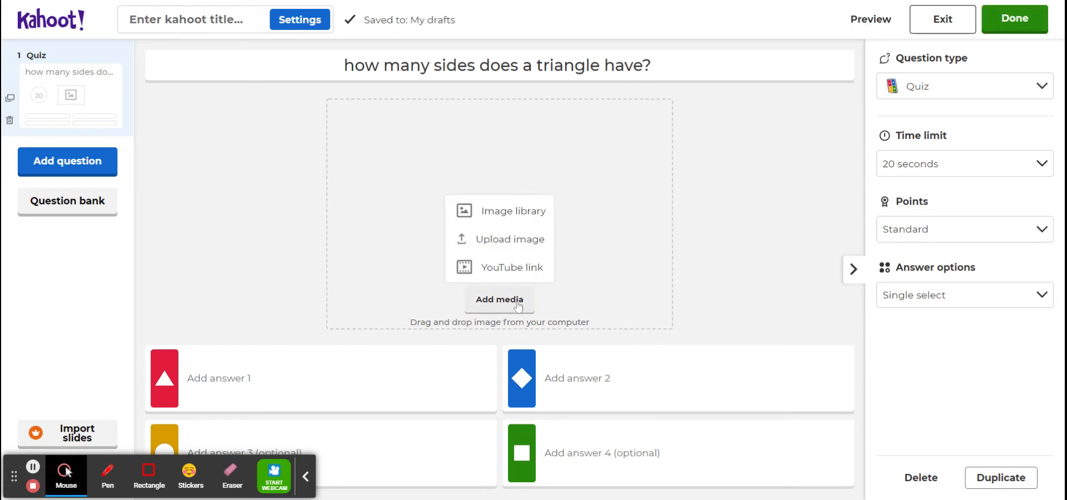
left_click(468, 209)
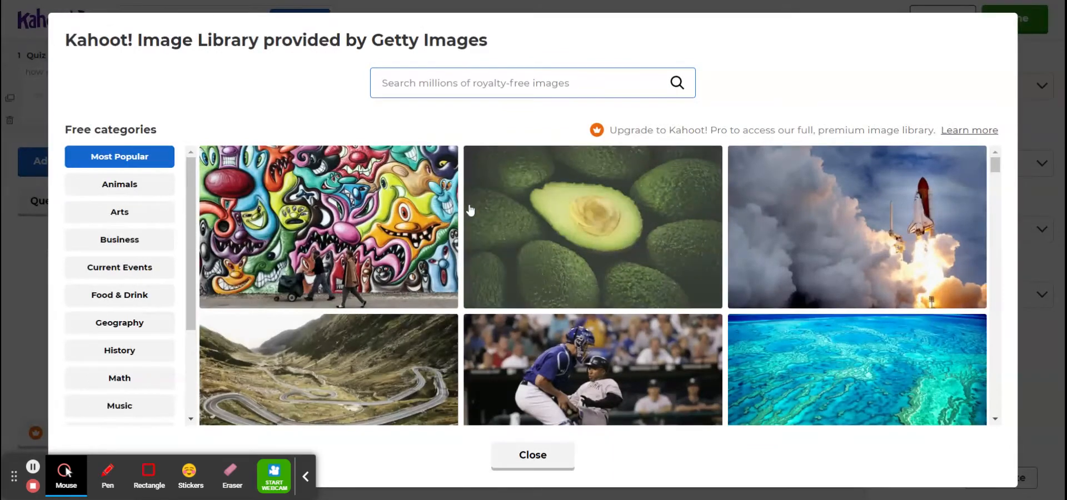
left_click(87, 218)
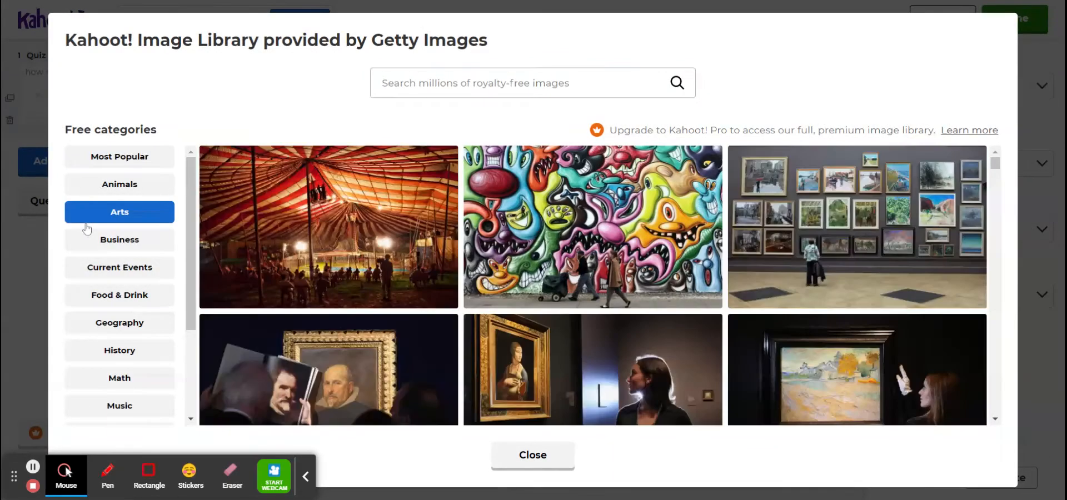
left_click(123, 295)
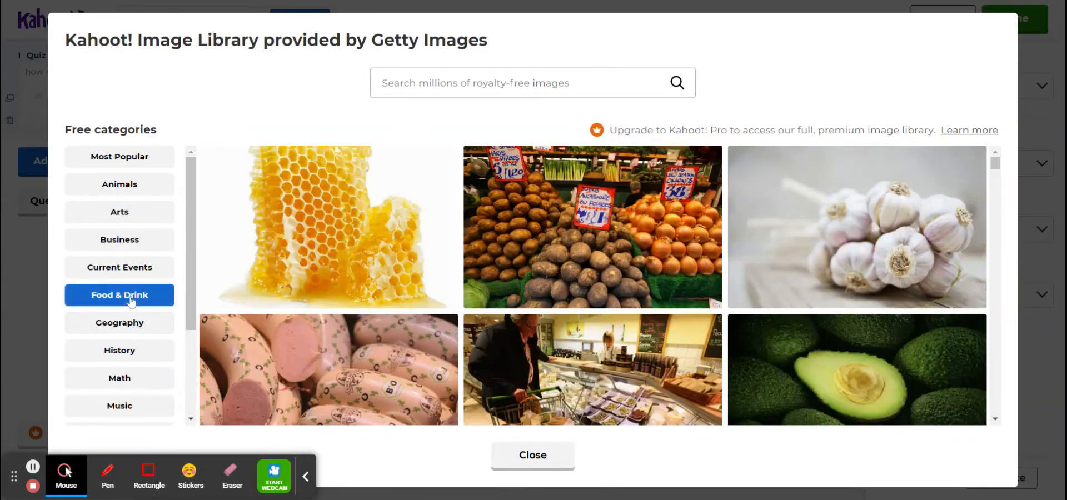
left_click(132, 323)
left_click(120, 376)
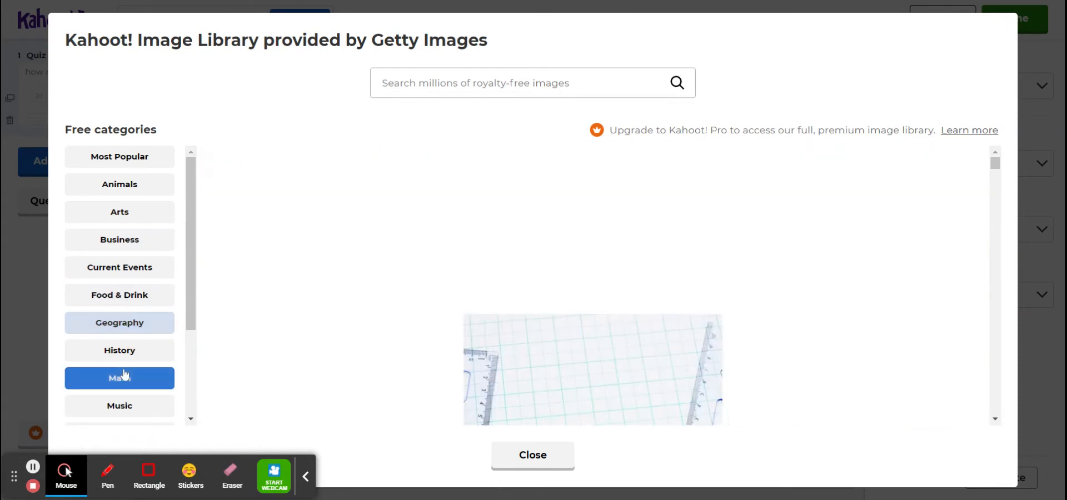
left_click(120, 405)
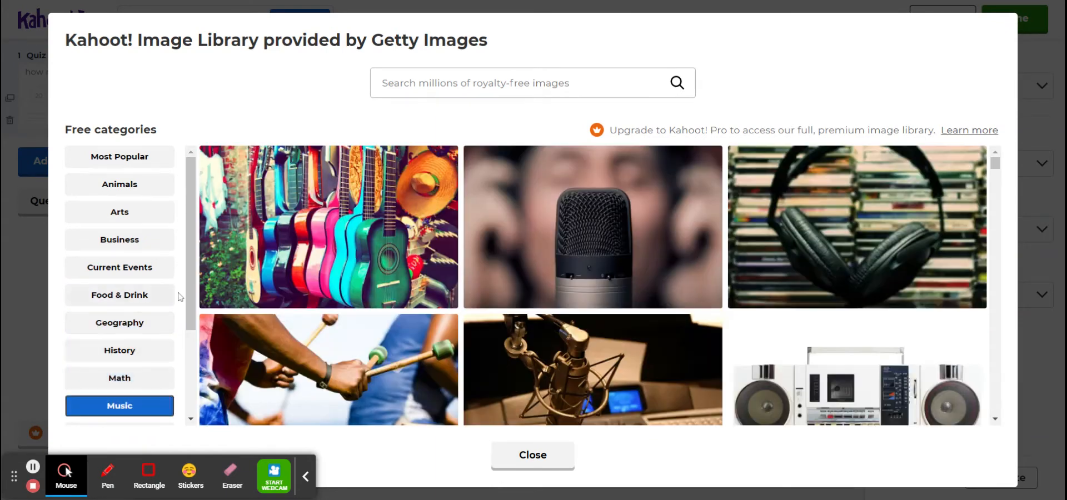
scroll(178, 293, "down", 3)
left_click(119, 381)
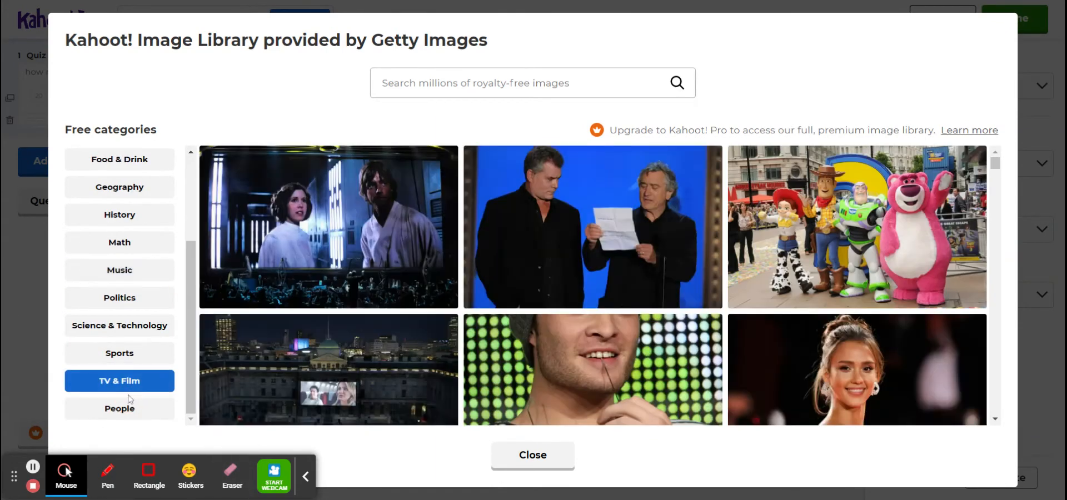
left_click(119, 408)
left_click(512, 234)
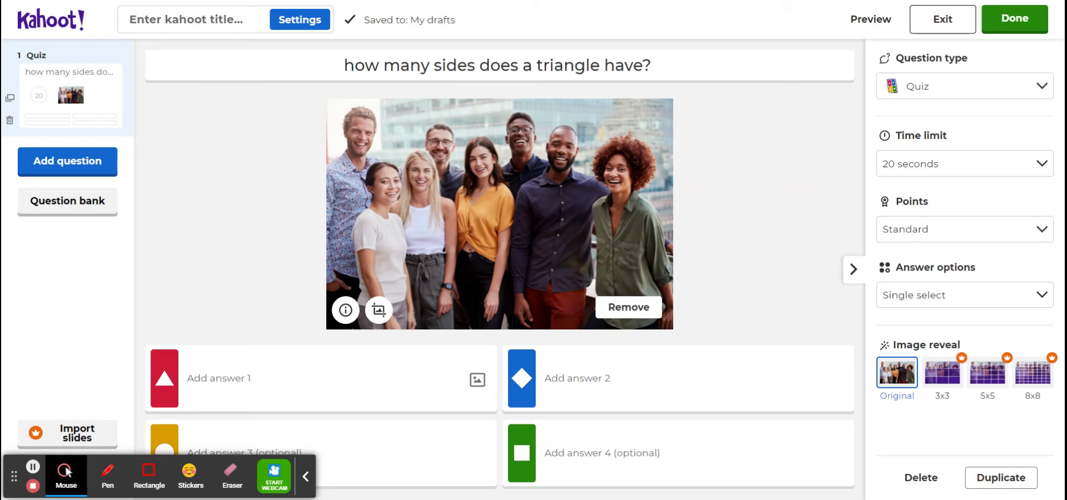
- Enter 6 as answer 1 and 3 as answer 2 of the triangle question
left_click(296, 359)
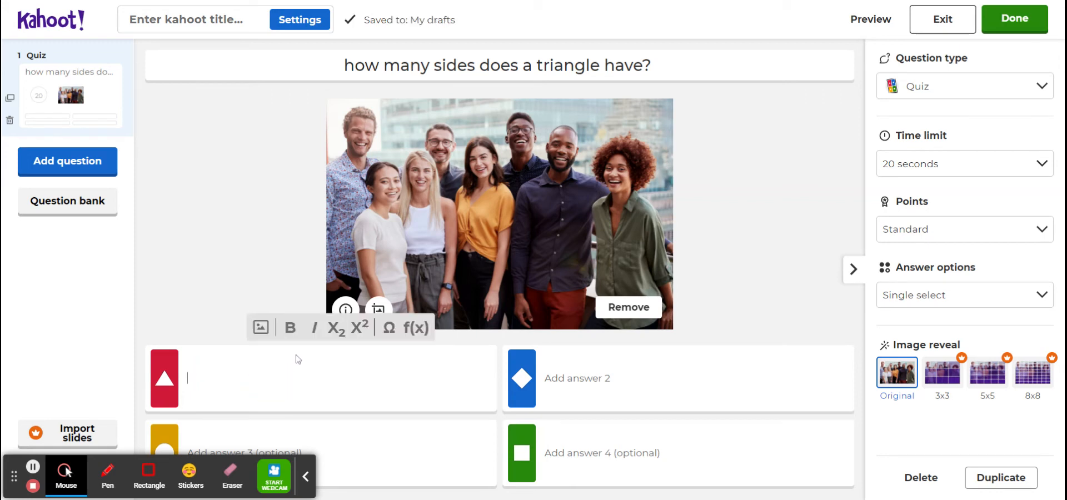
type("6")
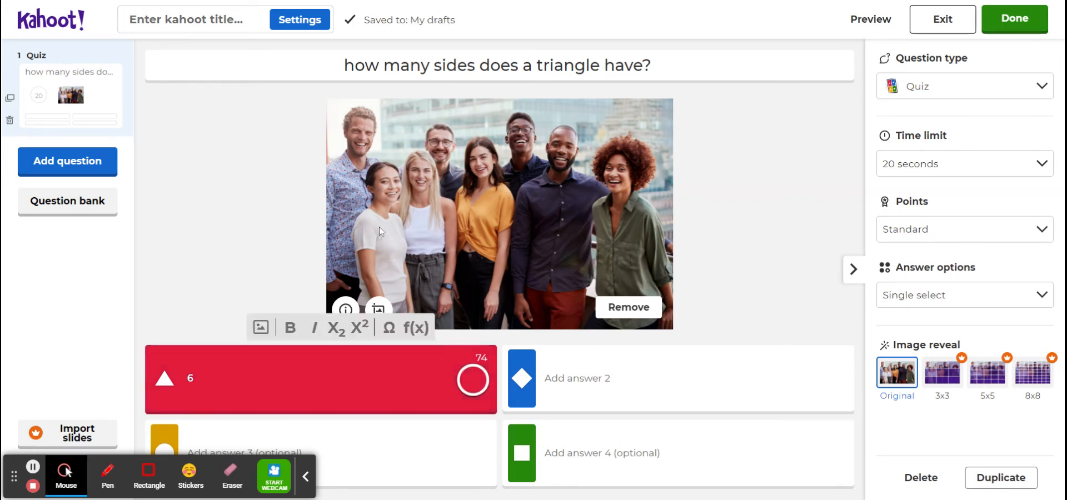
left_click(274, 2)
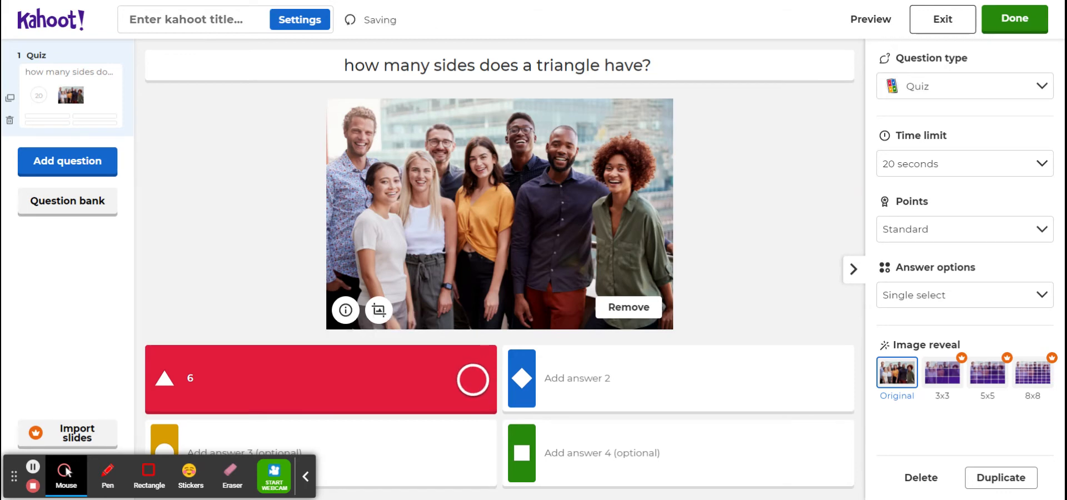
left_click(602, 393)
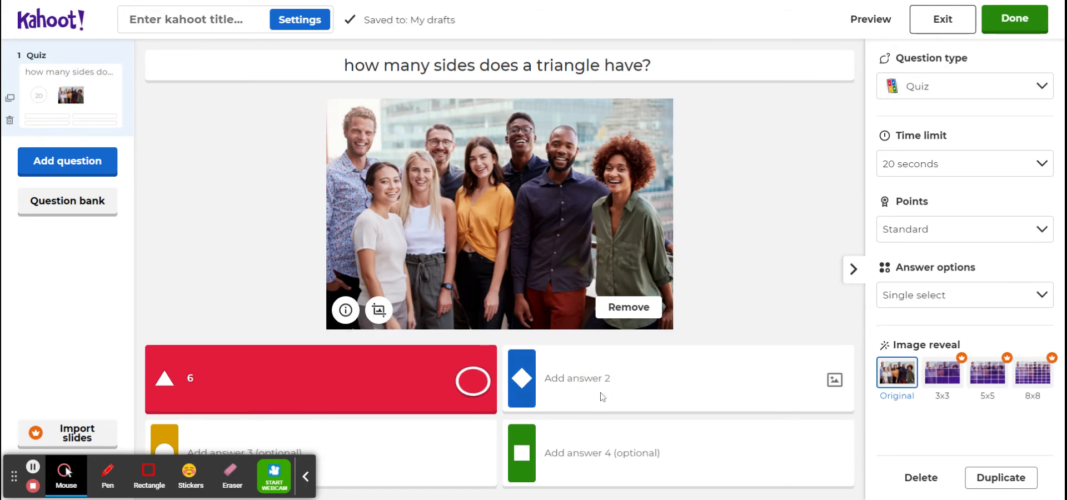
left_click(592, 375)
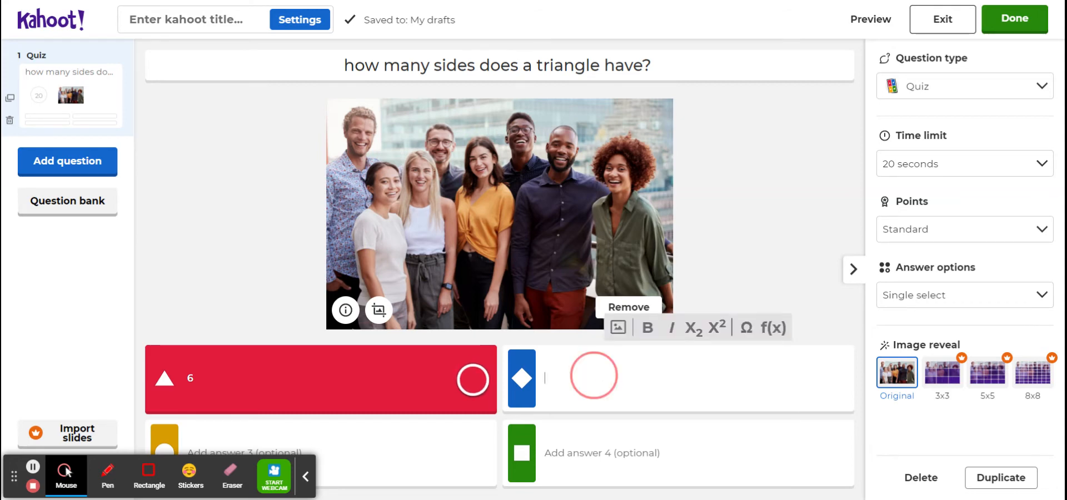
type("3")
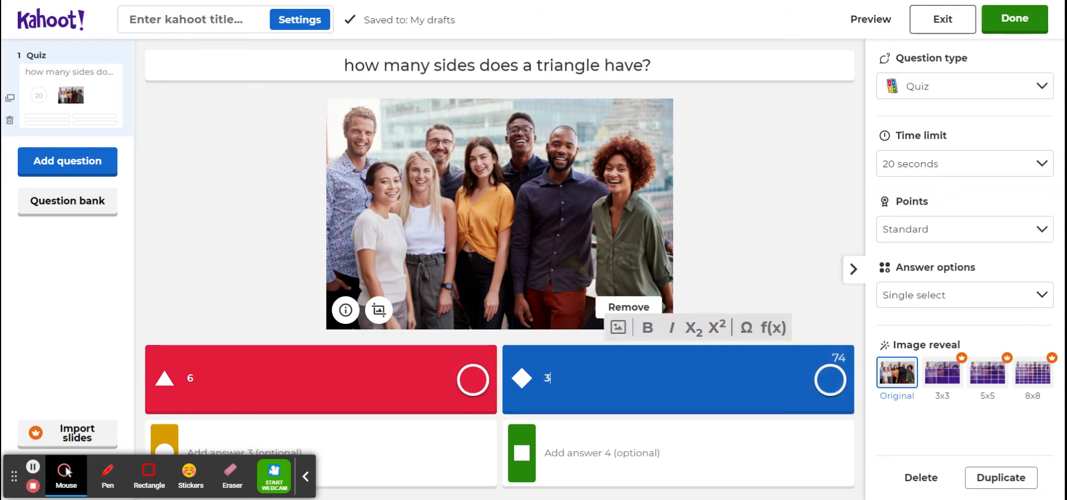
- Mark answer 2 as the correct one and enter 5 as both answer 4 and answer 3 of the triangle question
left_click(819, 388)
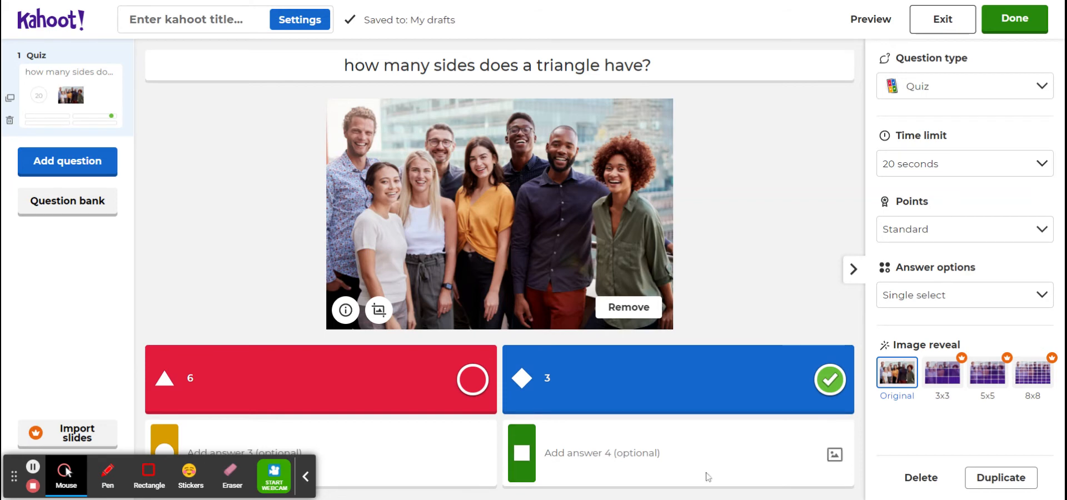
left_click(617, 454)
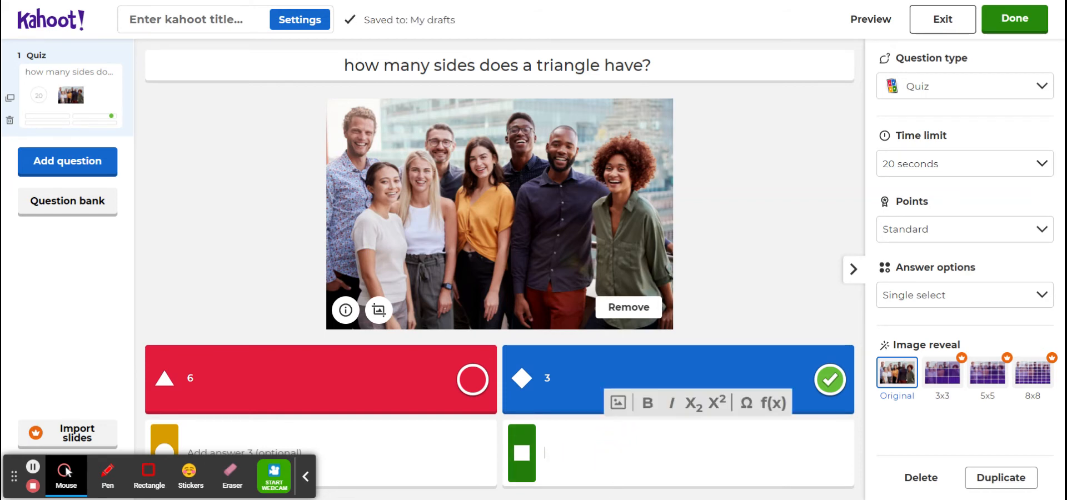
type("5")
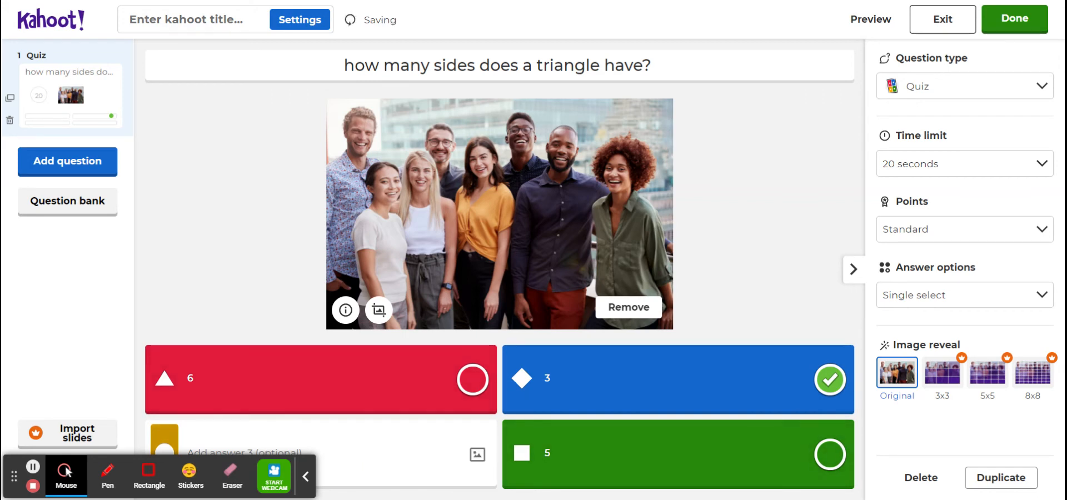
left_click(244, 450)
type("5")
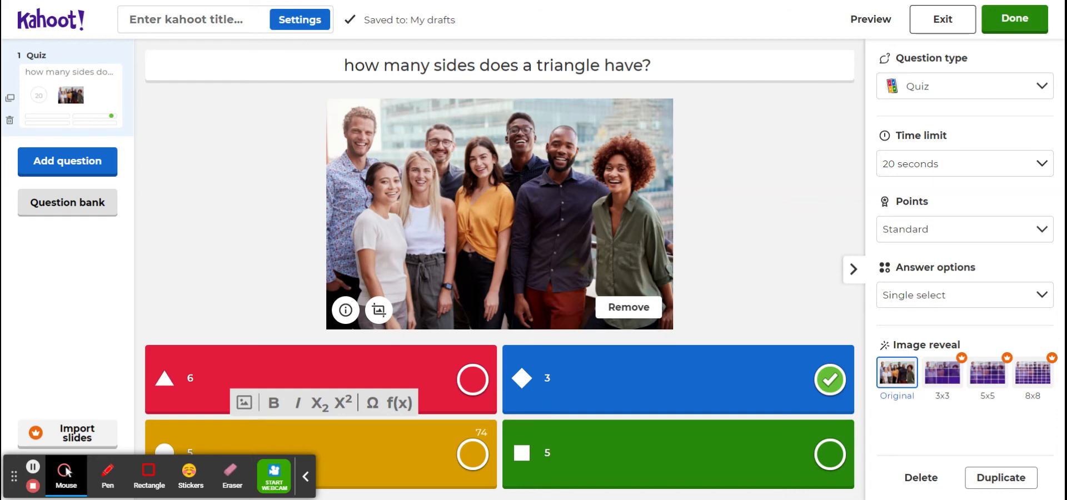
- Search the question bank for "what is the size of a horse"
left_click(88, 203)
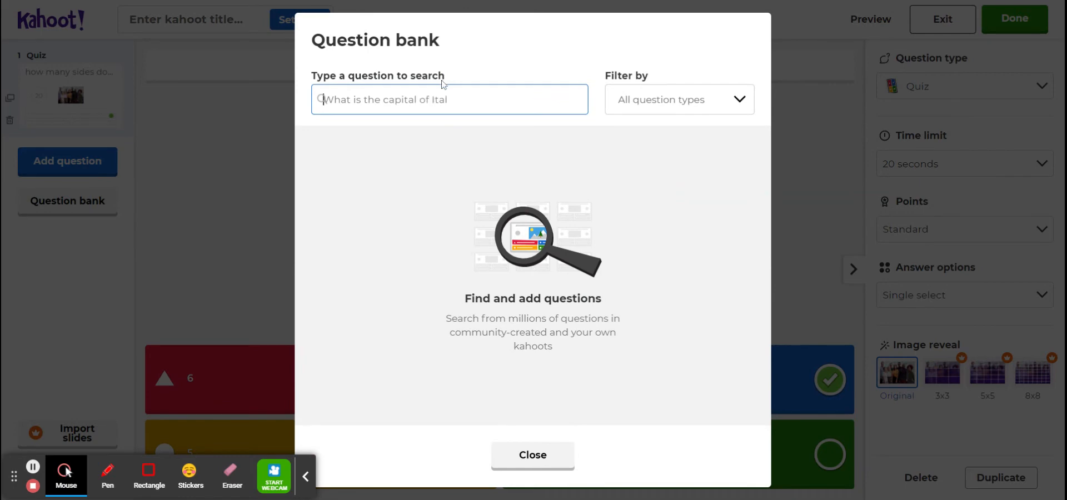
type("wha")
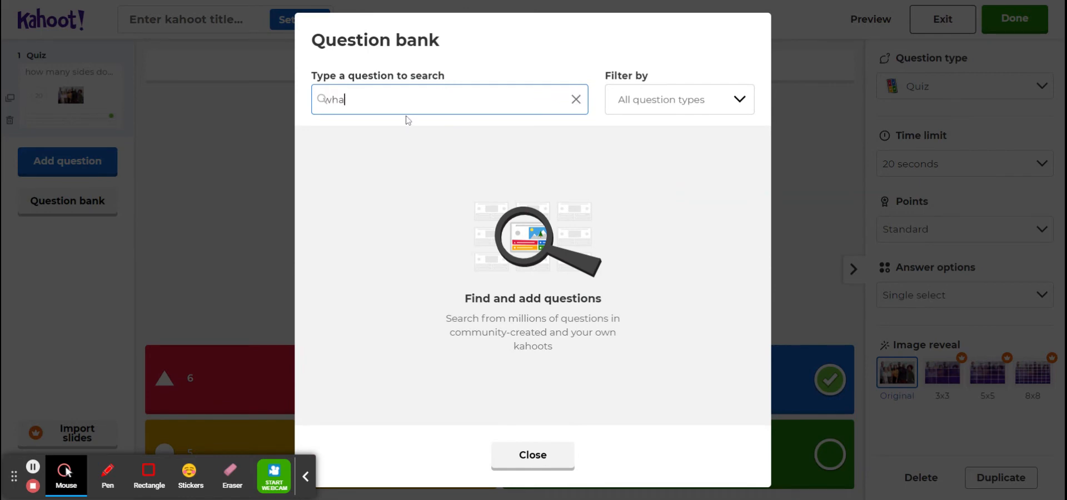
type("t is")
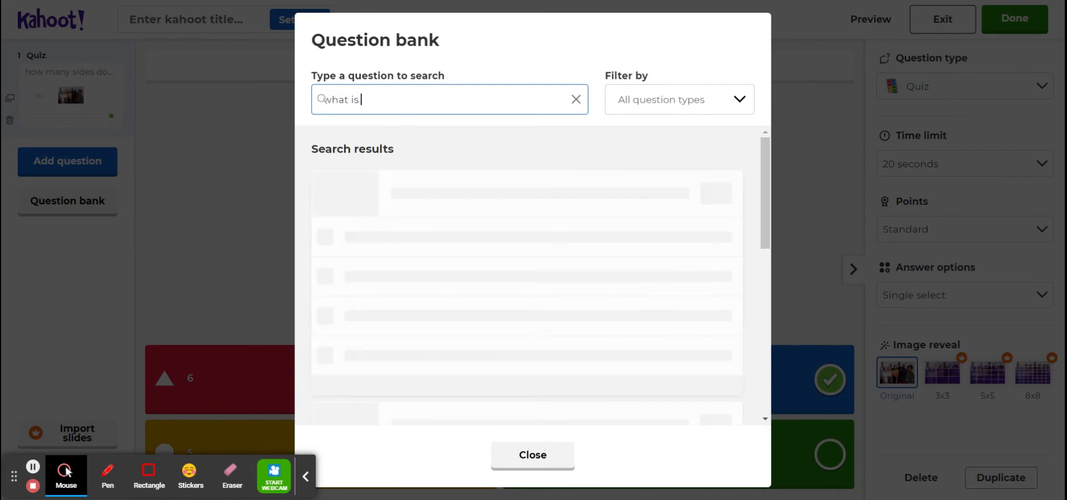
type(" the six")
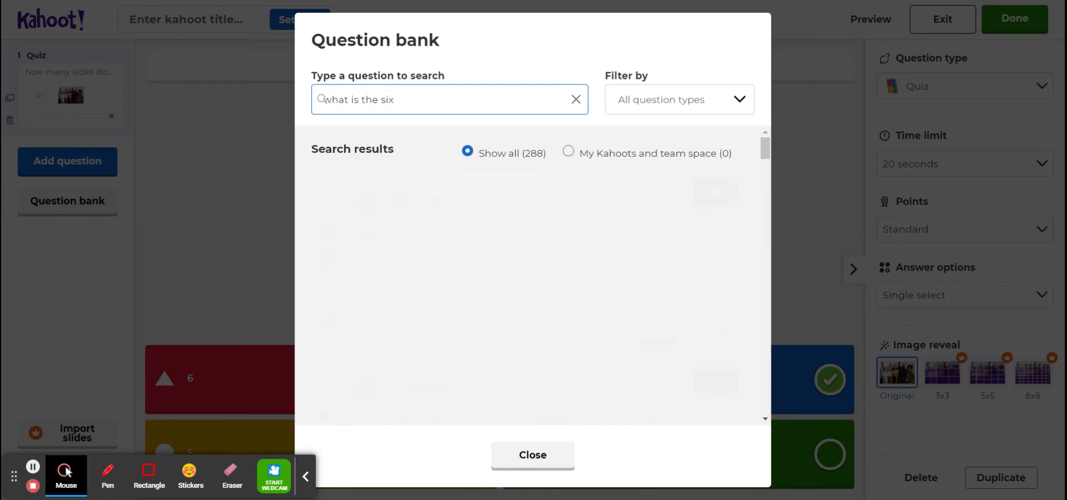
key("BackSpace")
type("ze o")
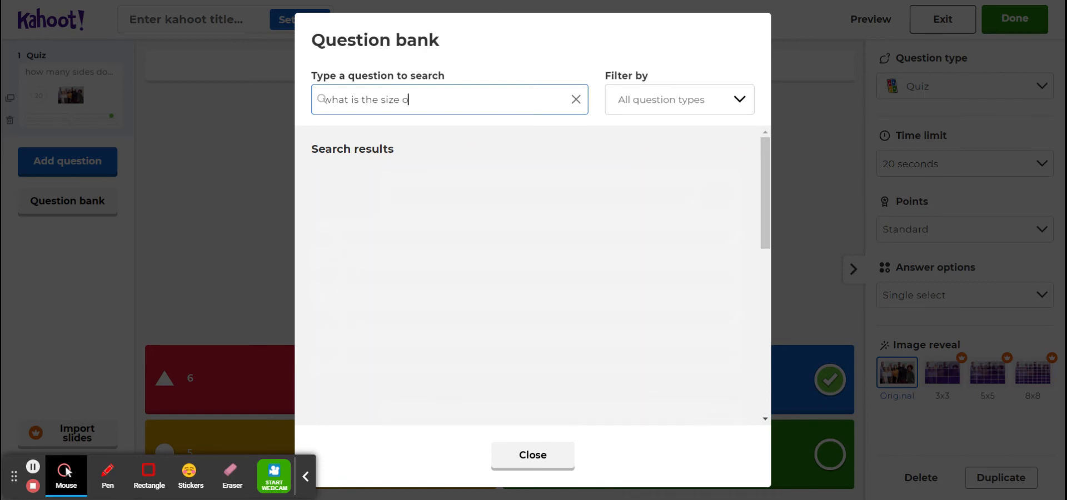
type("f")
type(" s")
type(" horser")
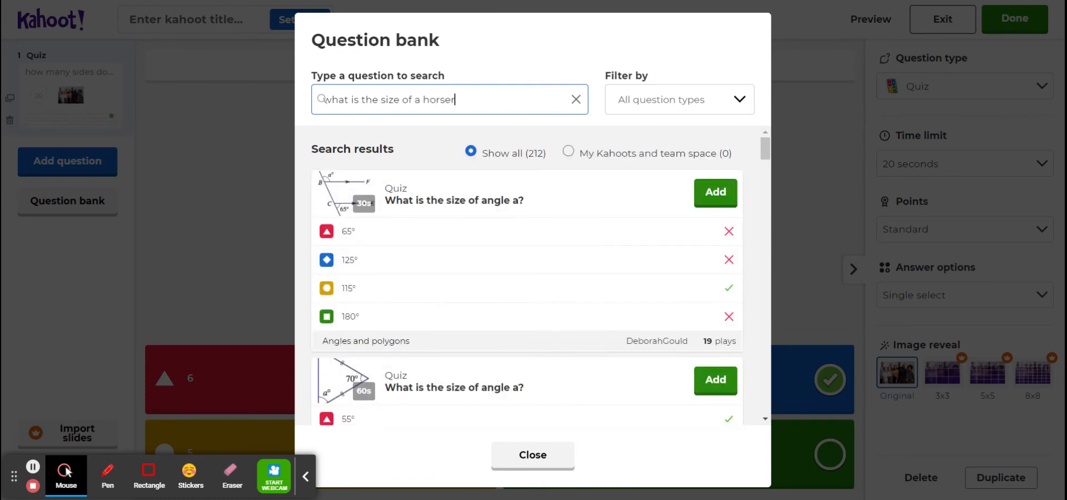
key("BackSpace")
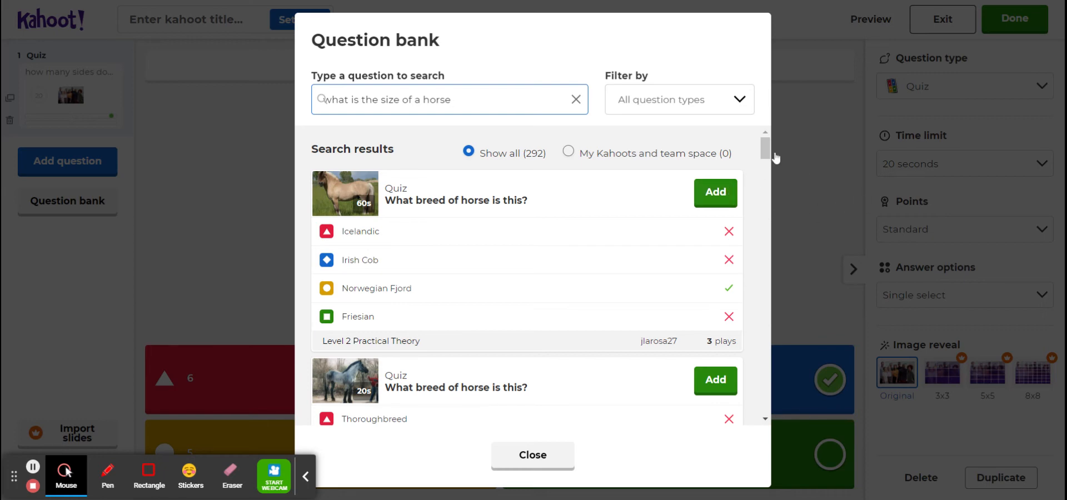
- Add the found question "What is the biggest breed of horse?" with shire as correct answer to the kahoot, and look over both questions
left_click_drag(765, 149, 756, 218)
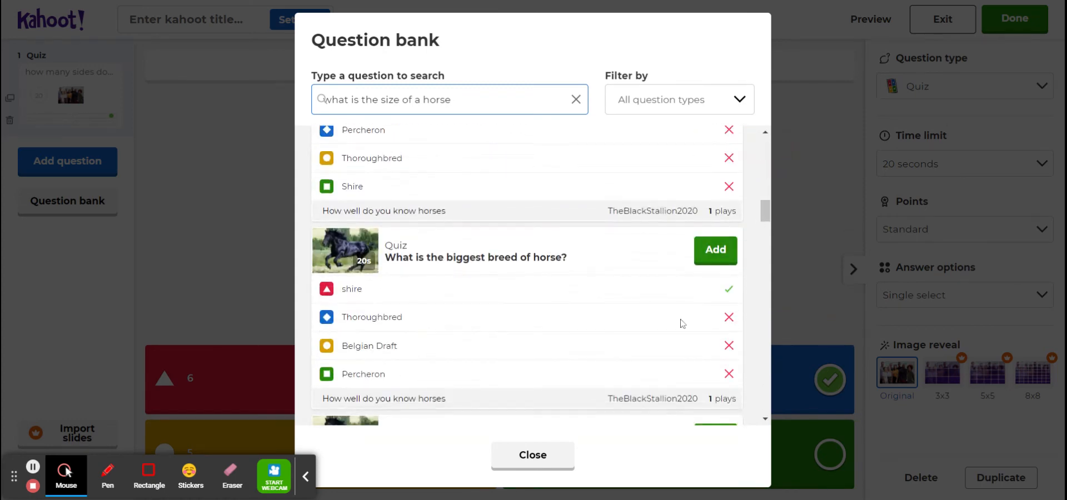
left_click(707, 263)
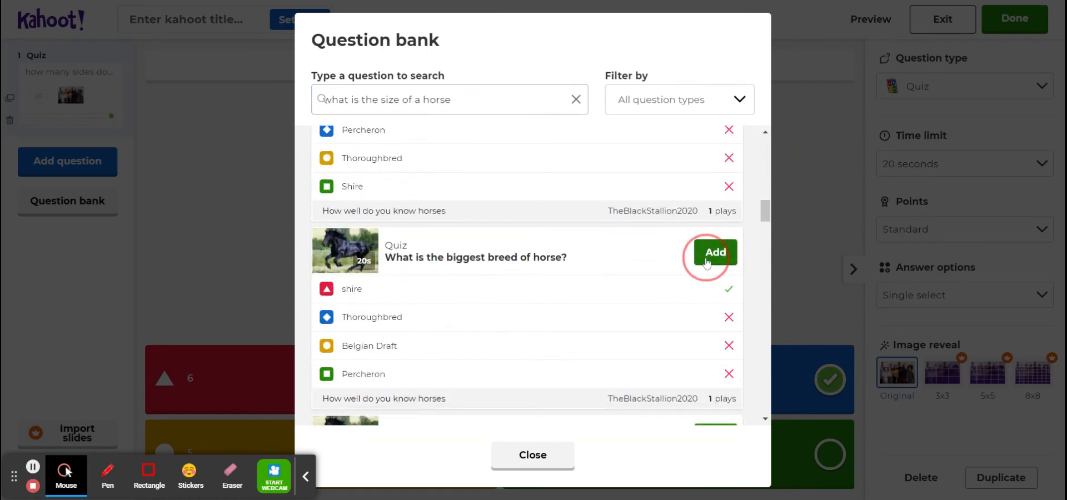
left_click(255, 113)
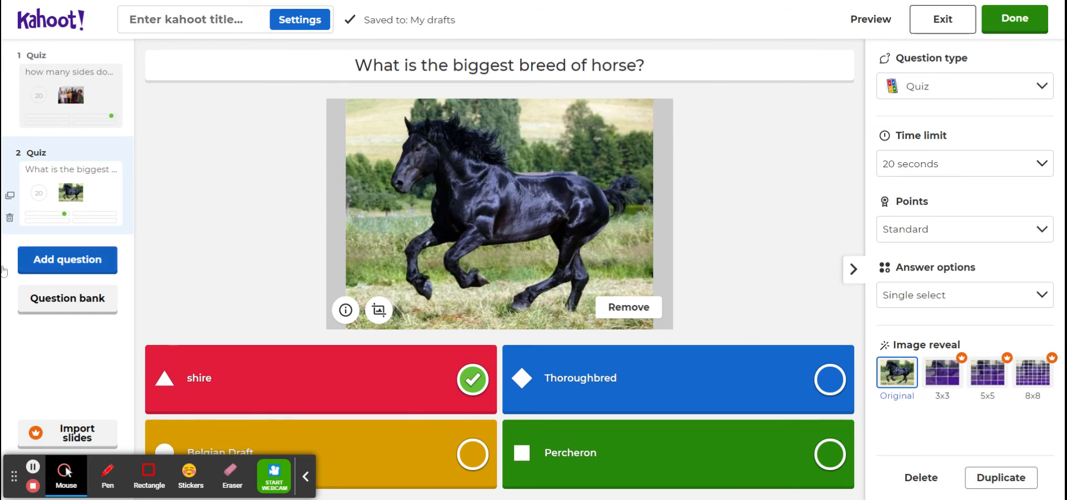
left_click(29, 92)
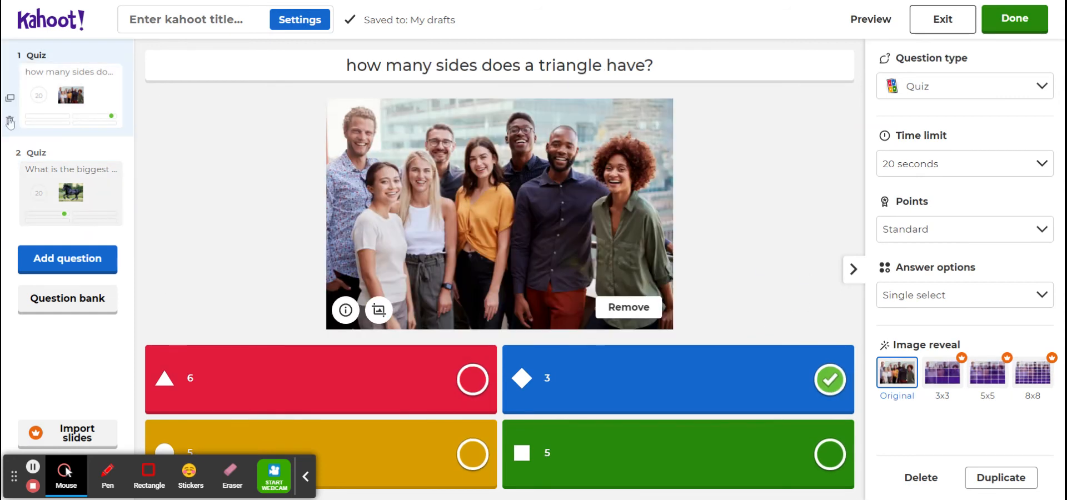
left_click(80, 185)
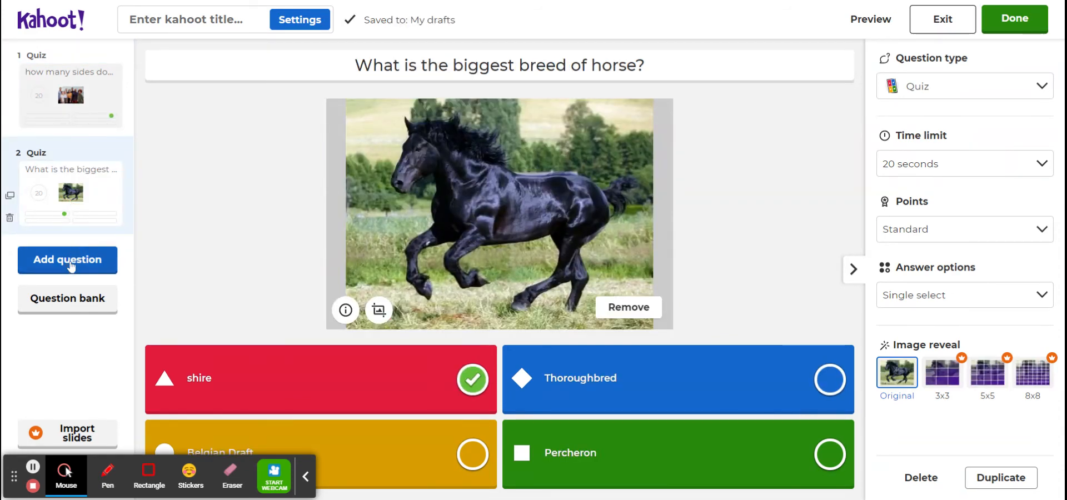
- Add a True or false question with the text "is a octogon a shape?" after the horse question
left_click(69, 261)
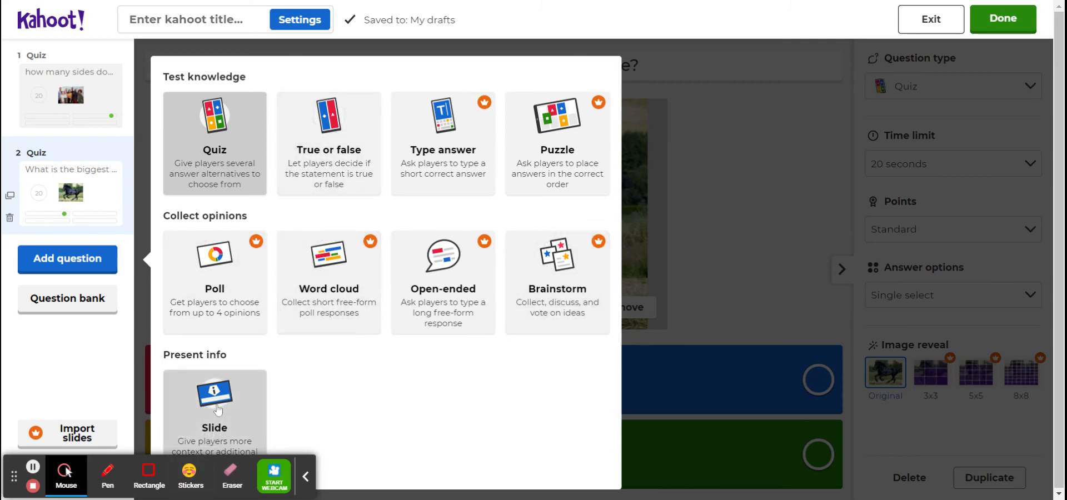
left_click(341, 150)
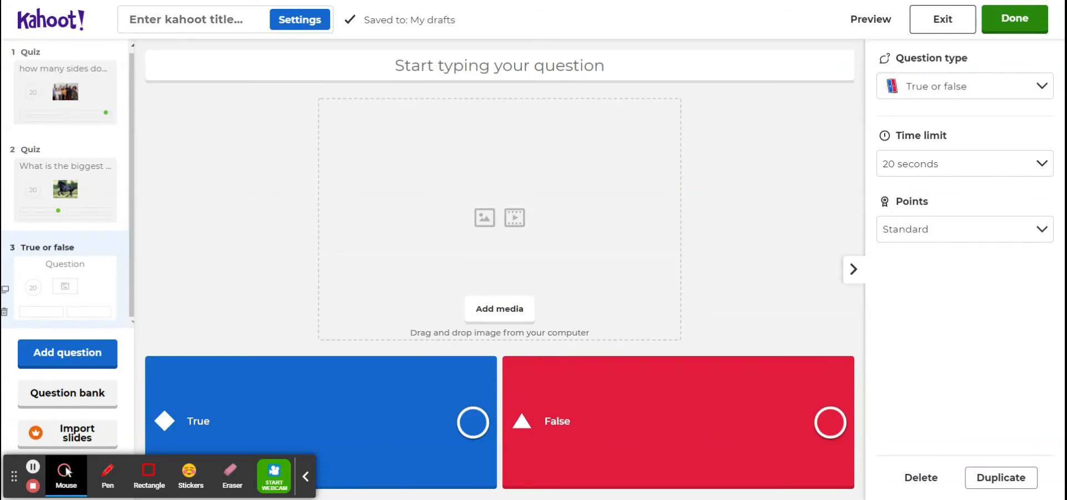
left_click(436, 58)
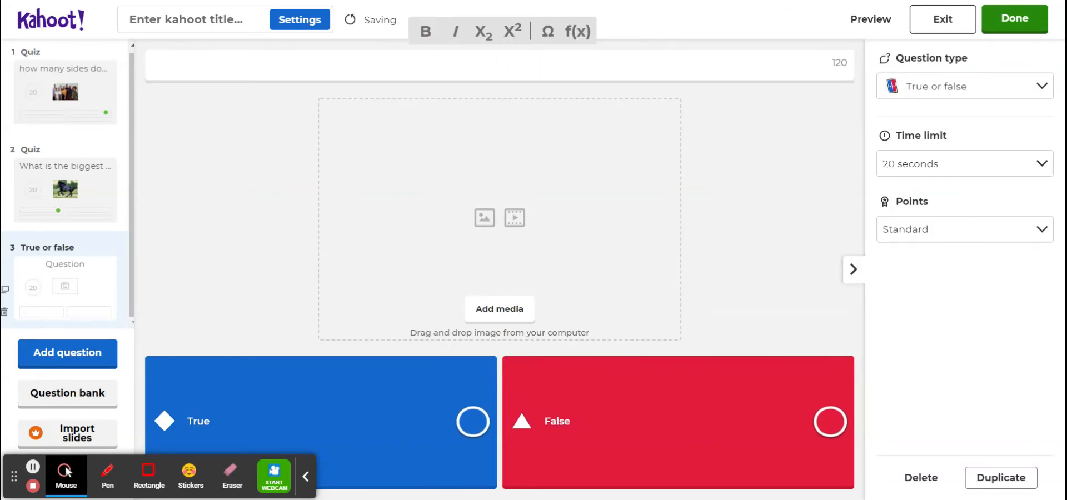
type("is s")
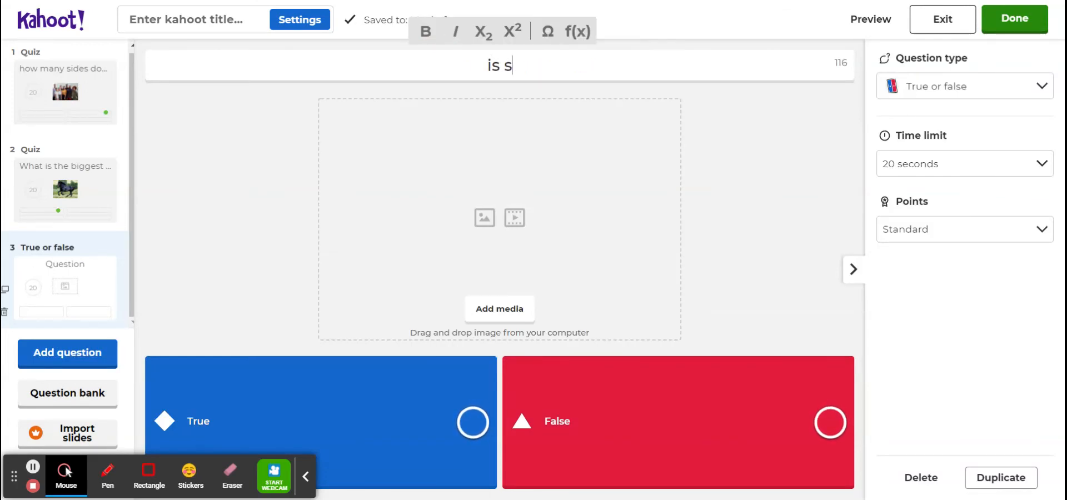
key("BackSpace")
key("BackSpace")
type("a cx")
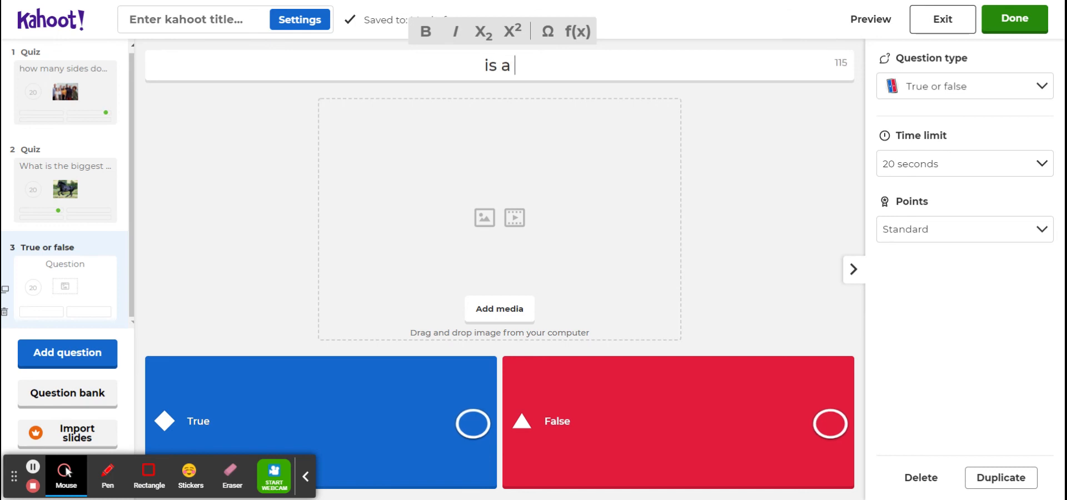
key("BackSpace")
key("BackSpace")
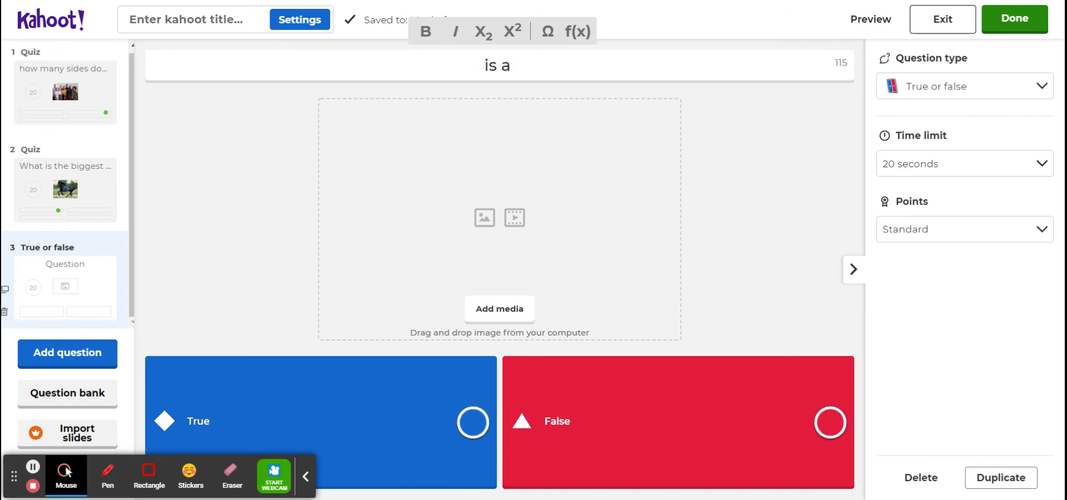
type("octog")
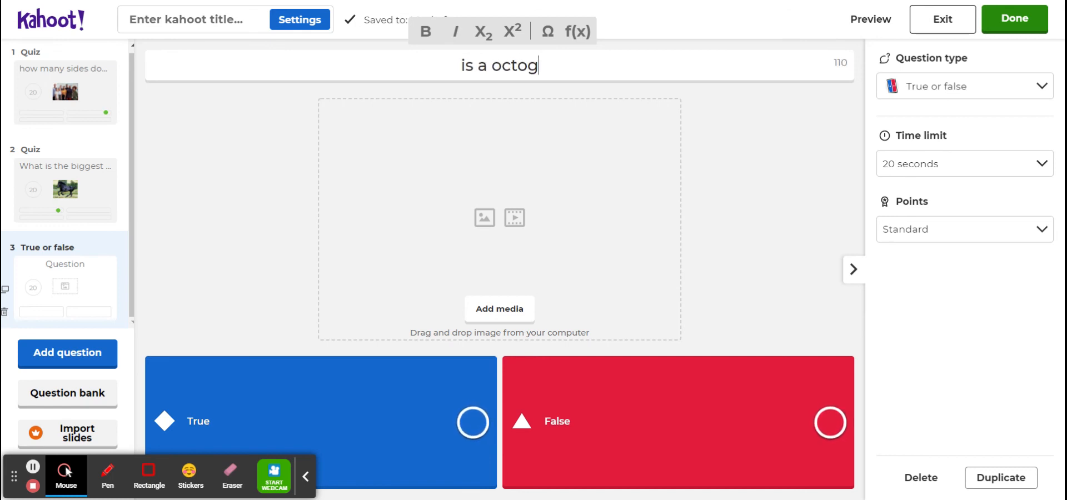
type("on a ")
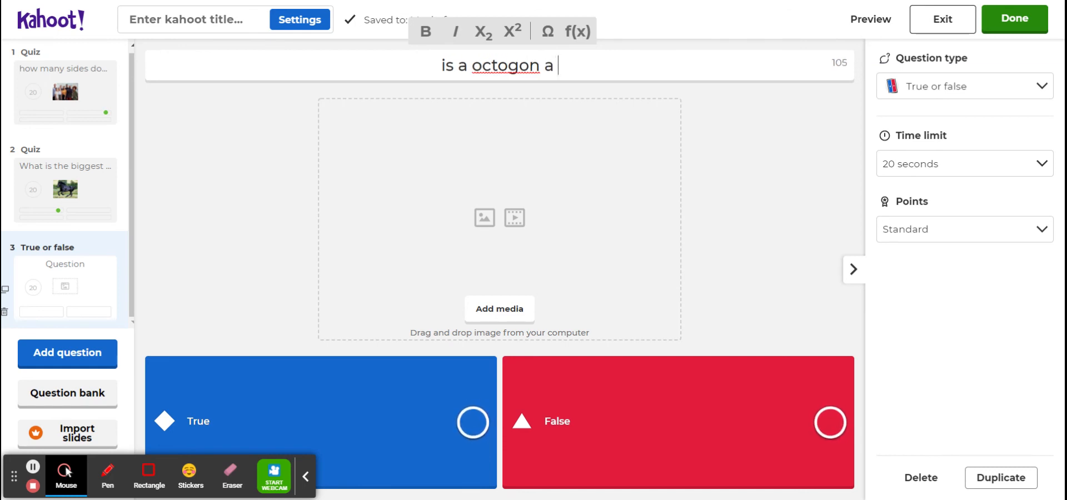
type("shape?")
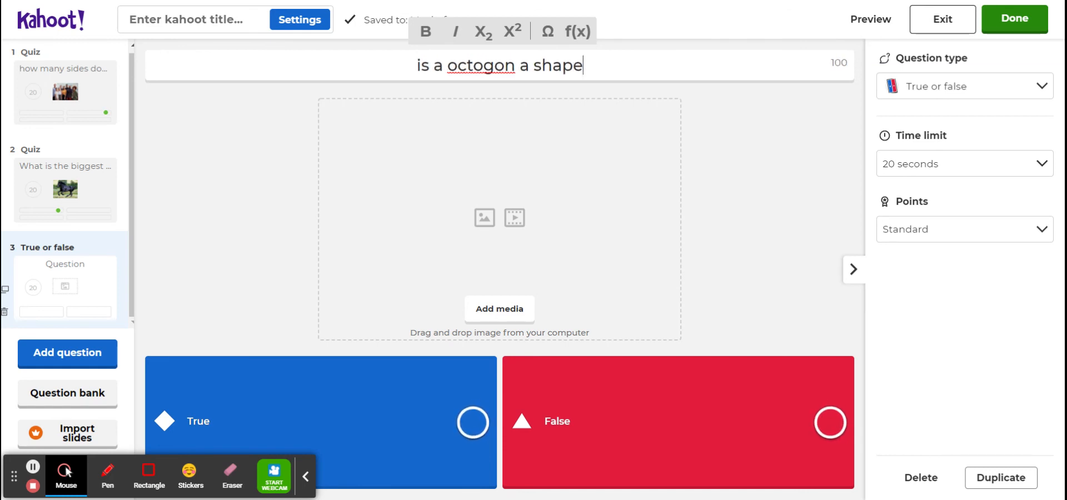
left_click(475, 310)
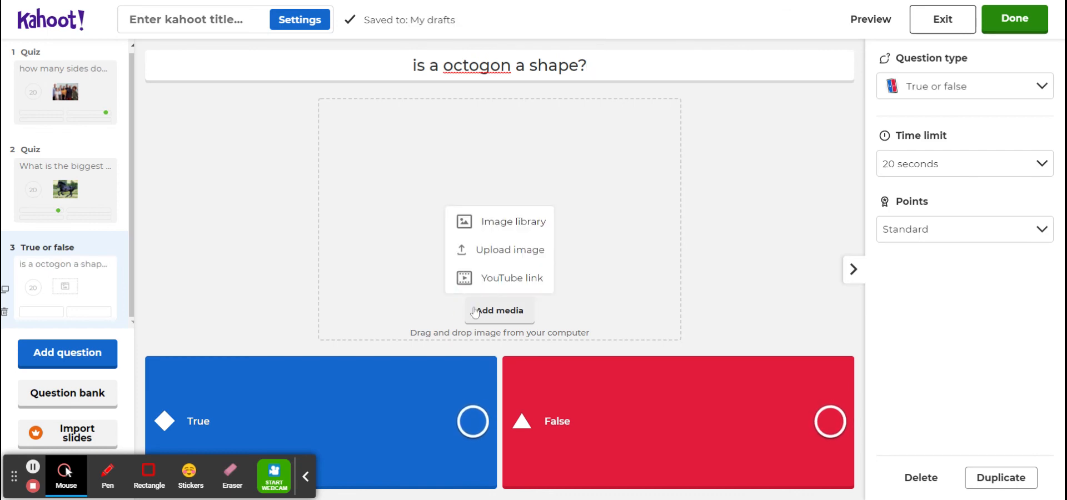
left_click(469, 279)
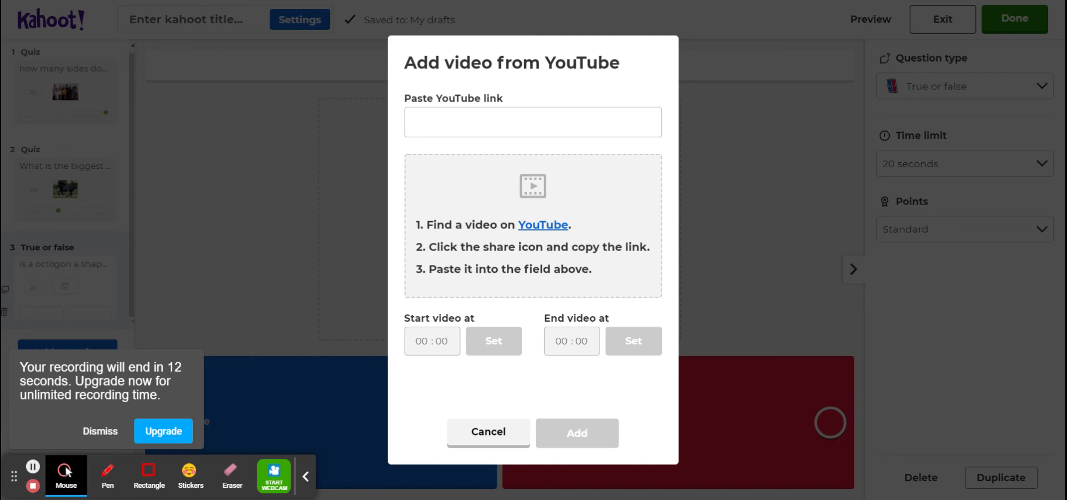
left_click(526, 123)
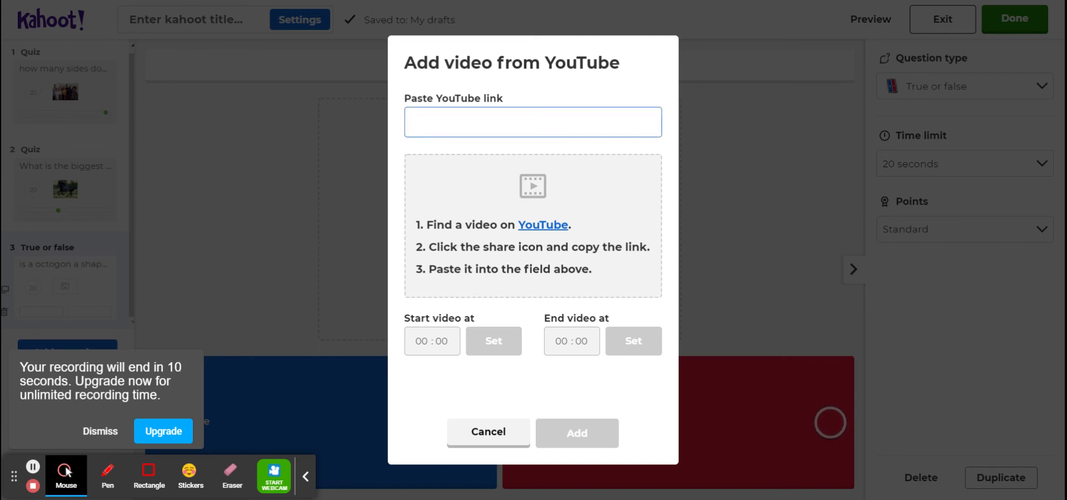
type("https://www.youtube.com/watch?v=WTeqUejf3D0")
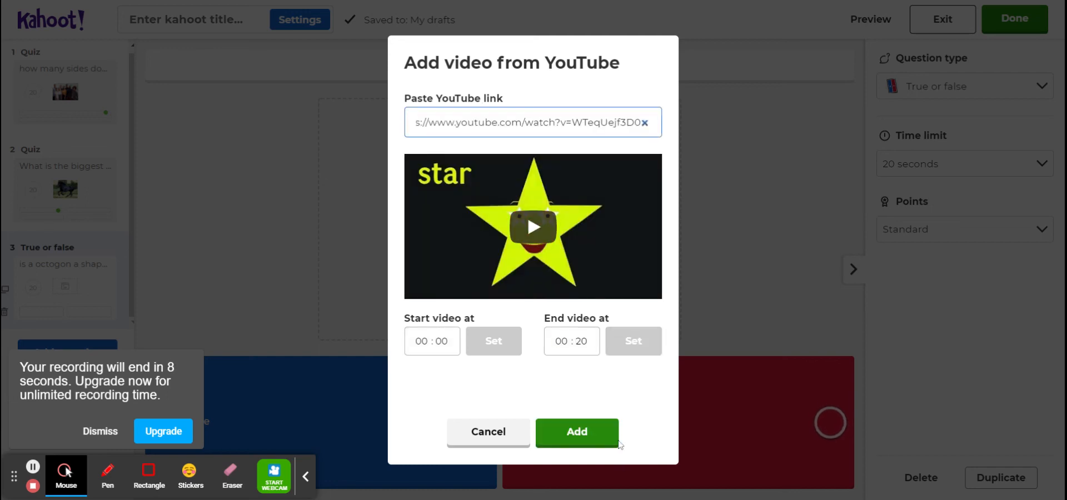
left_click(420, 341)
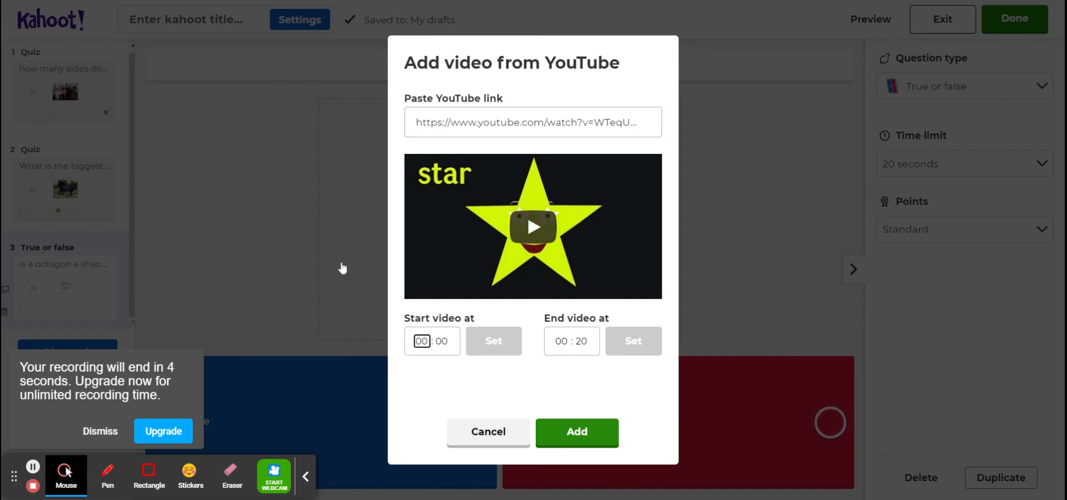
left_click(584, 435)
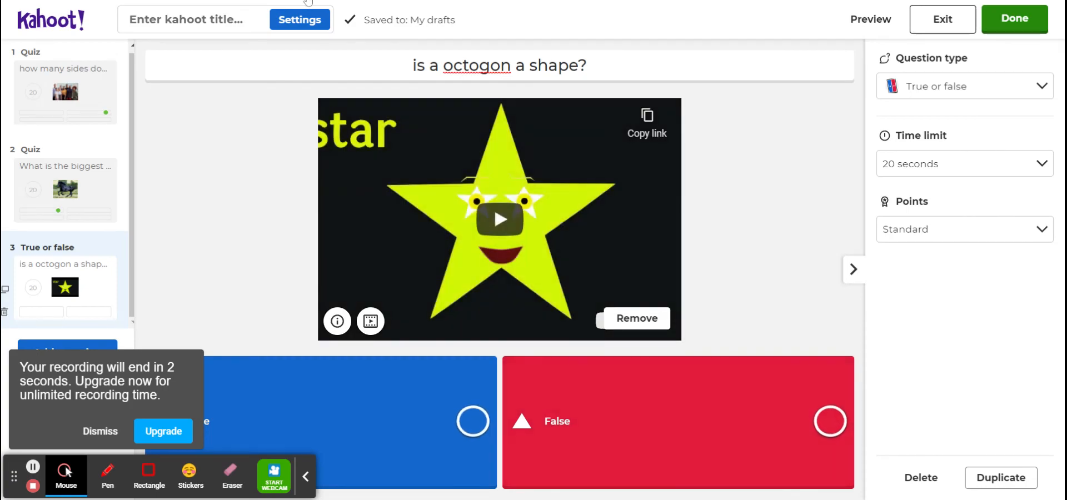